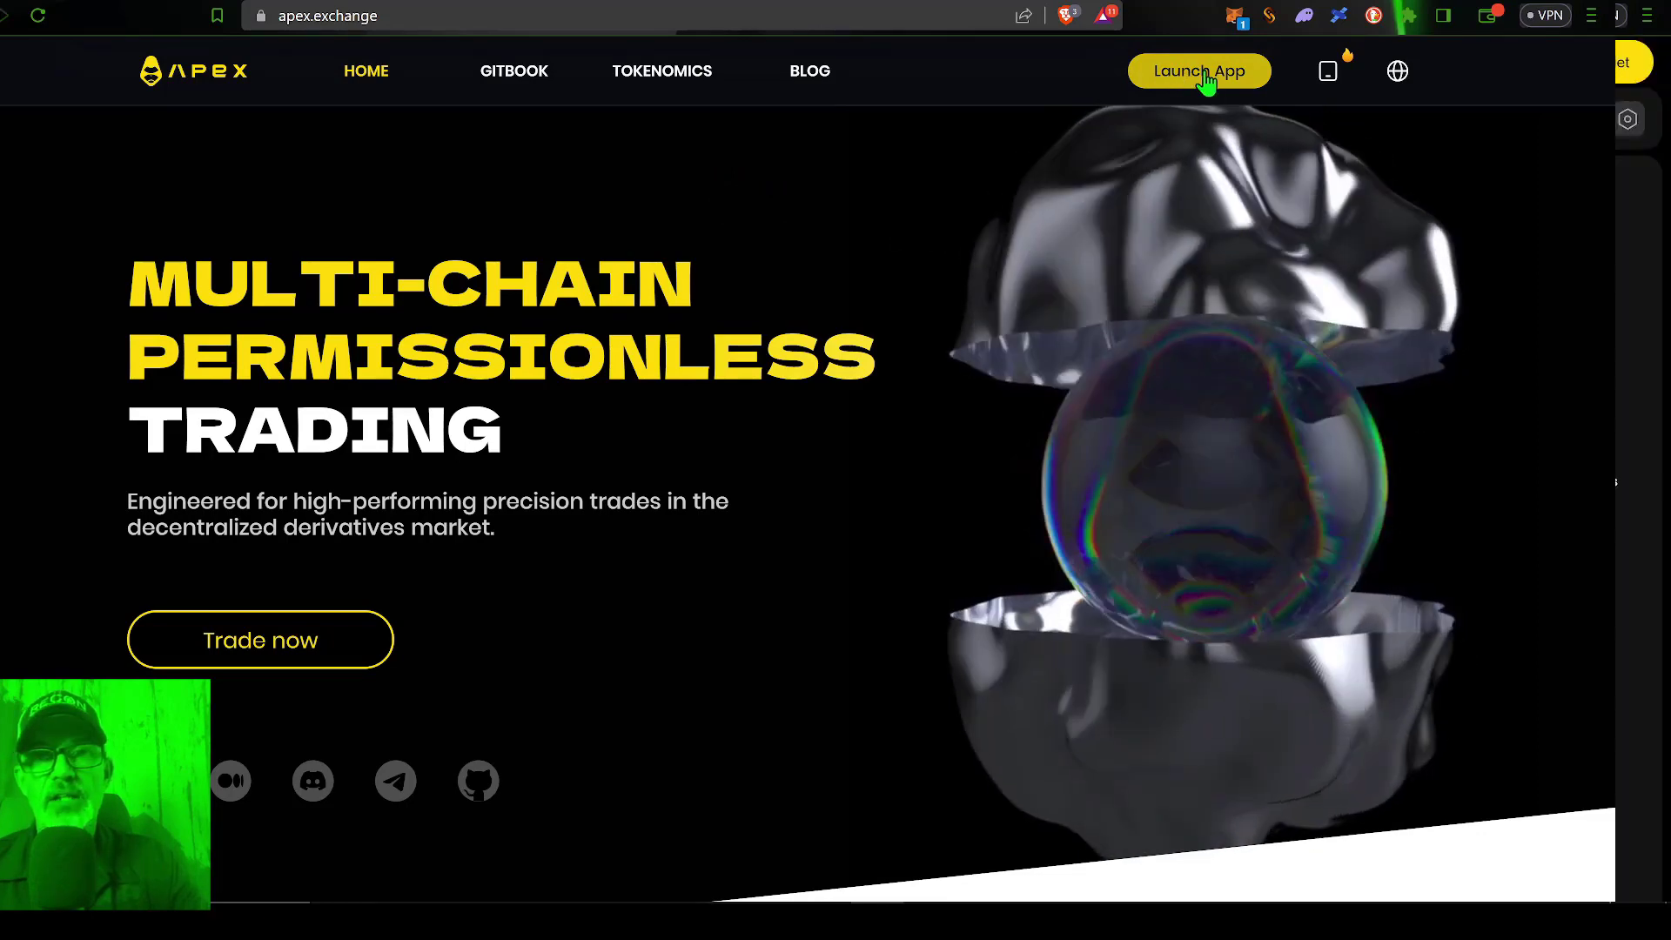
# - Launch the ApeX Pro trading app and show the list of supported networks
pyautogui.click(1205, 77)
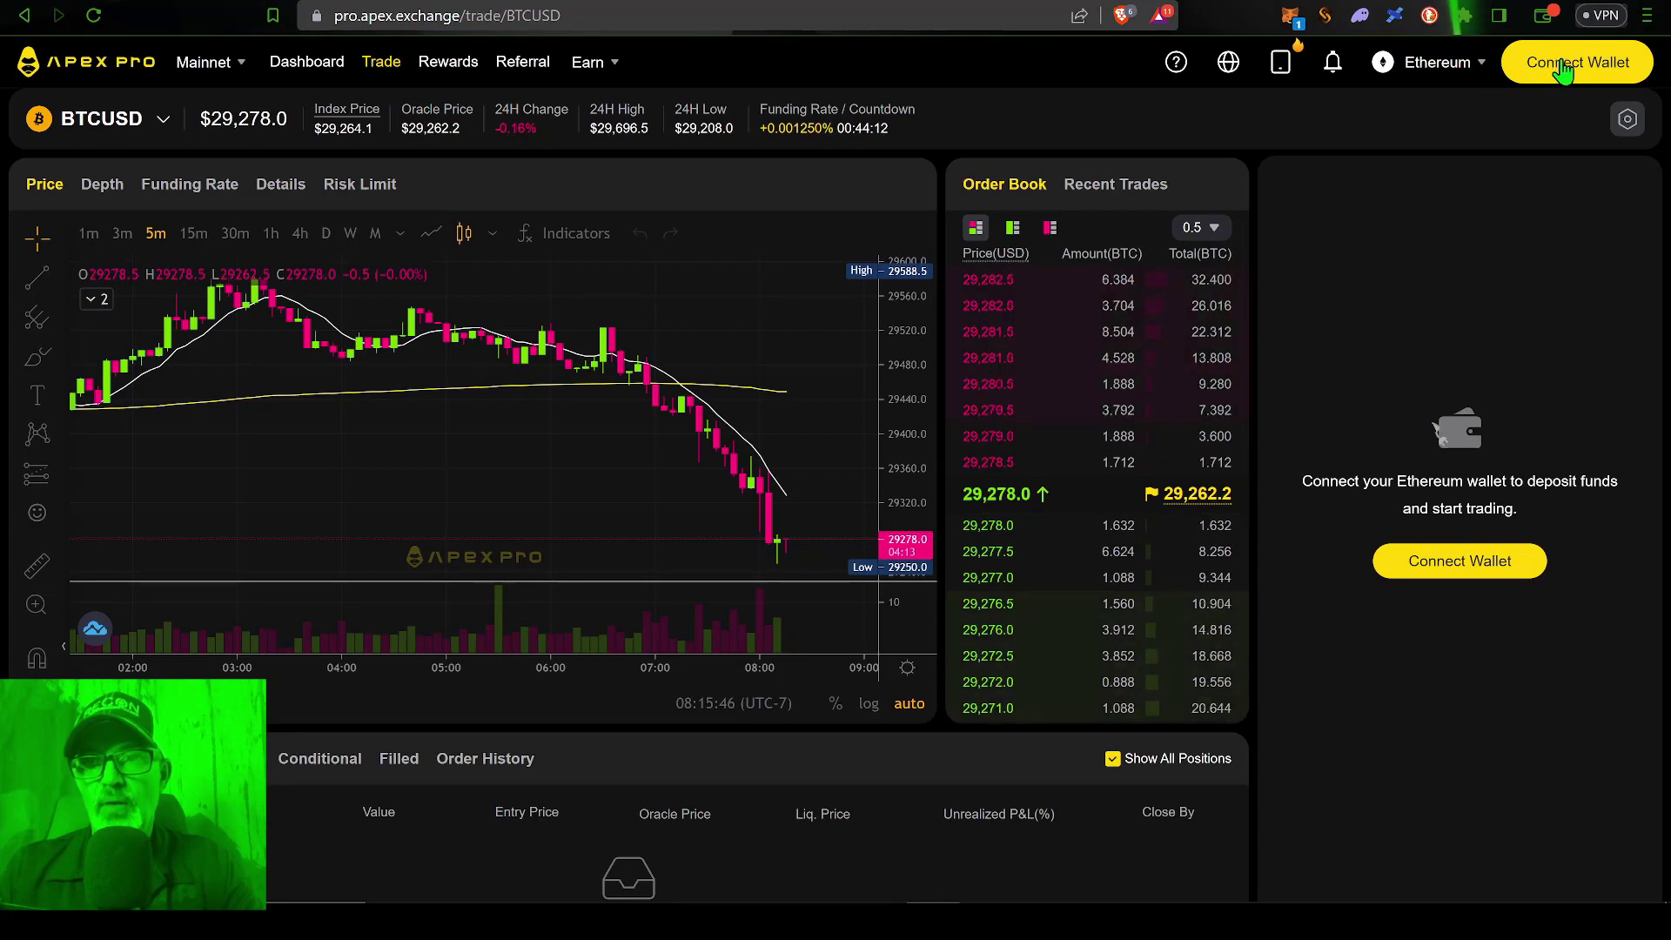
pyautogui.click(1459, 73)
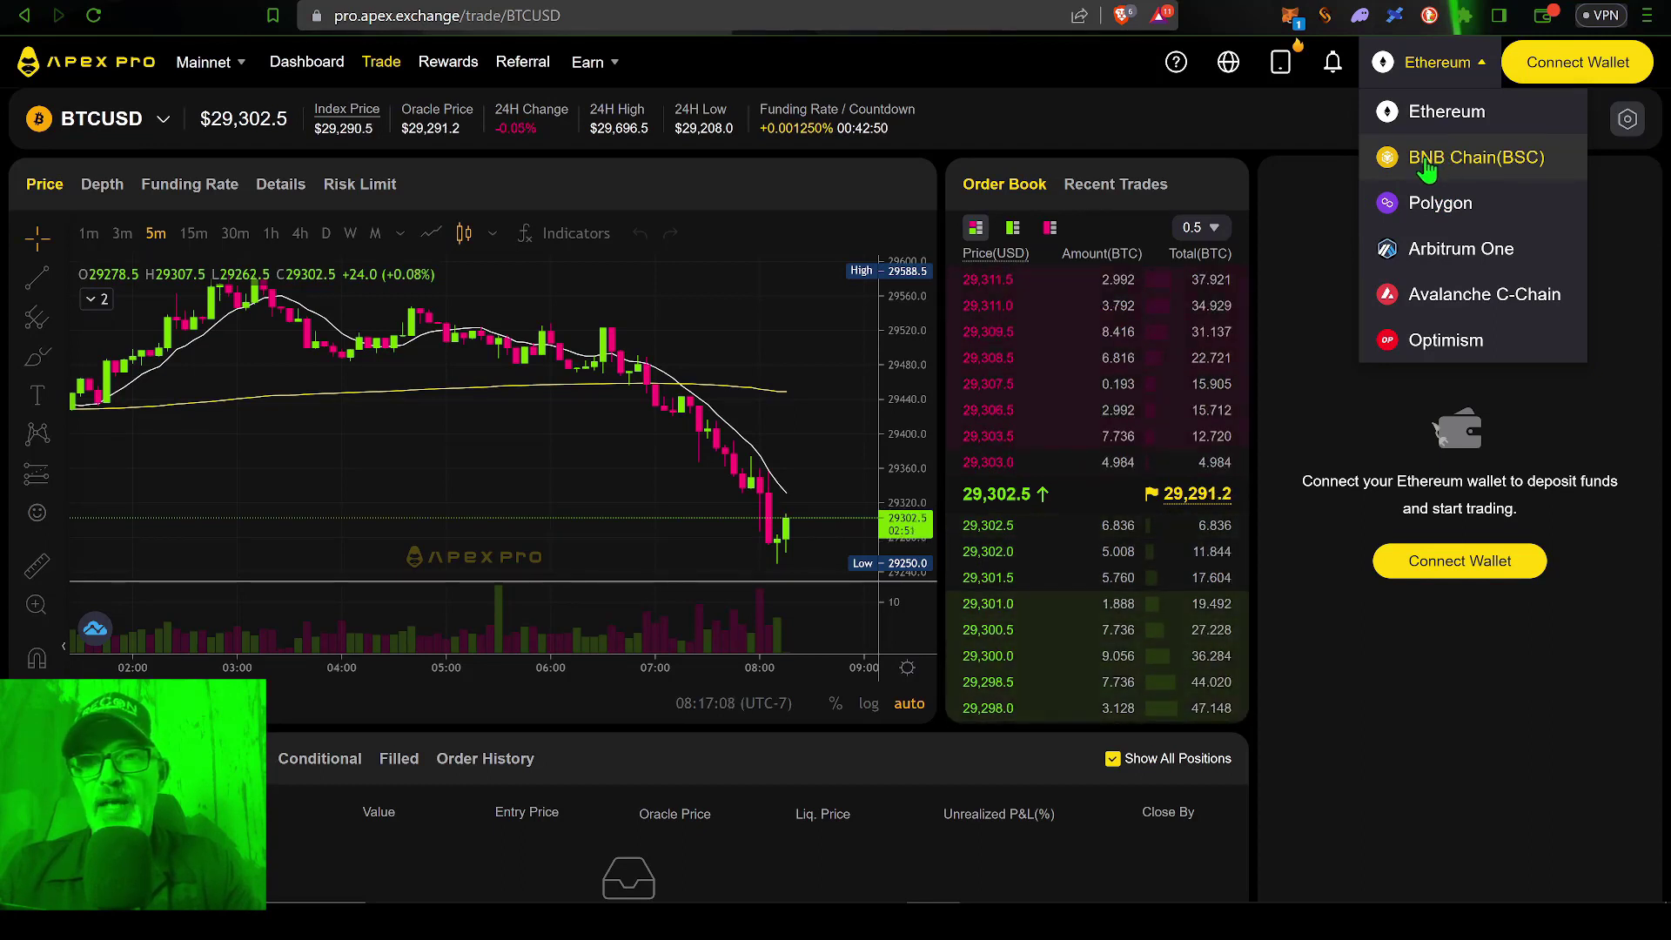
# - Switch the exchange to BNB Chain(BSC) and connect the MetaMask wallet
pyautogui.click(1432, 165)
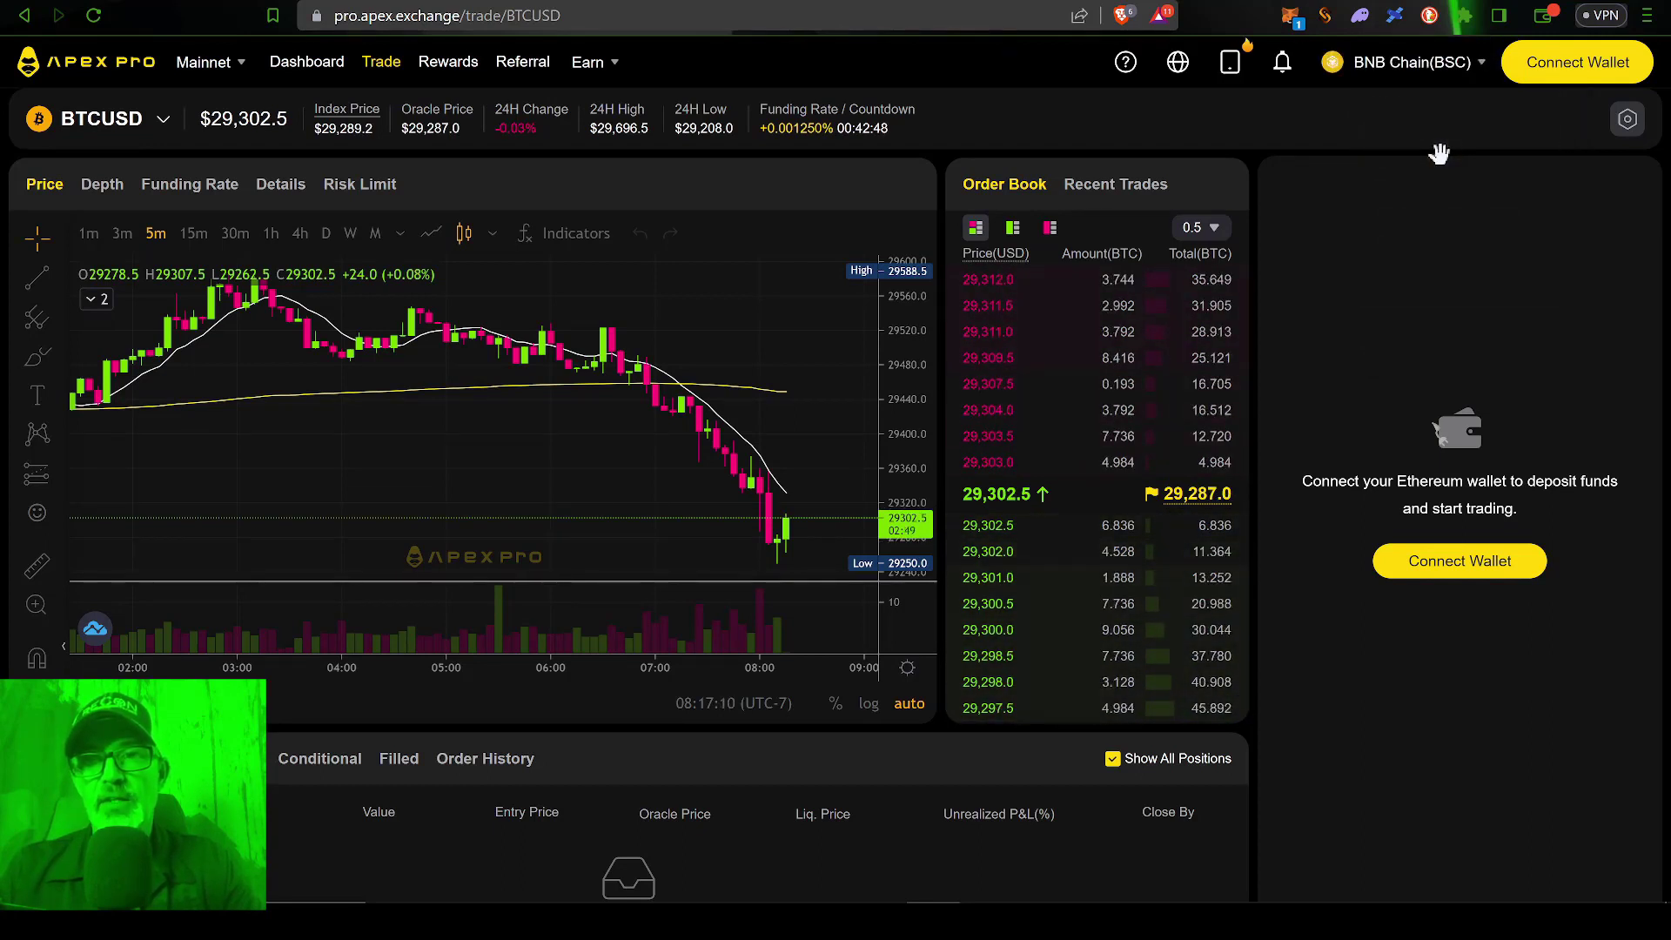
pyautogui.click(1571, 70)
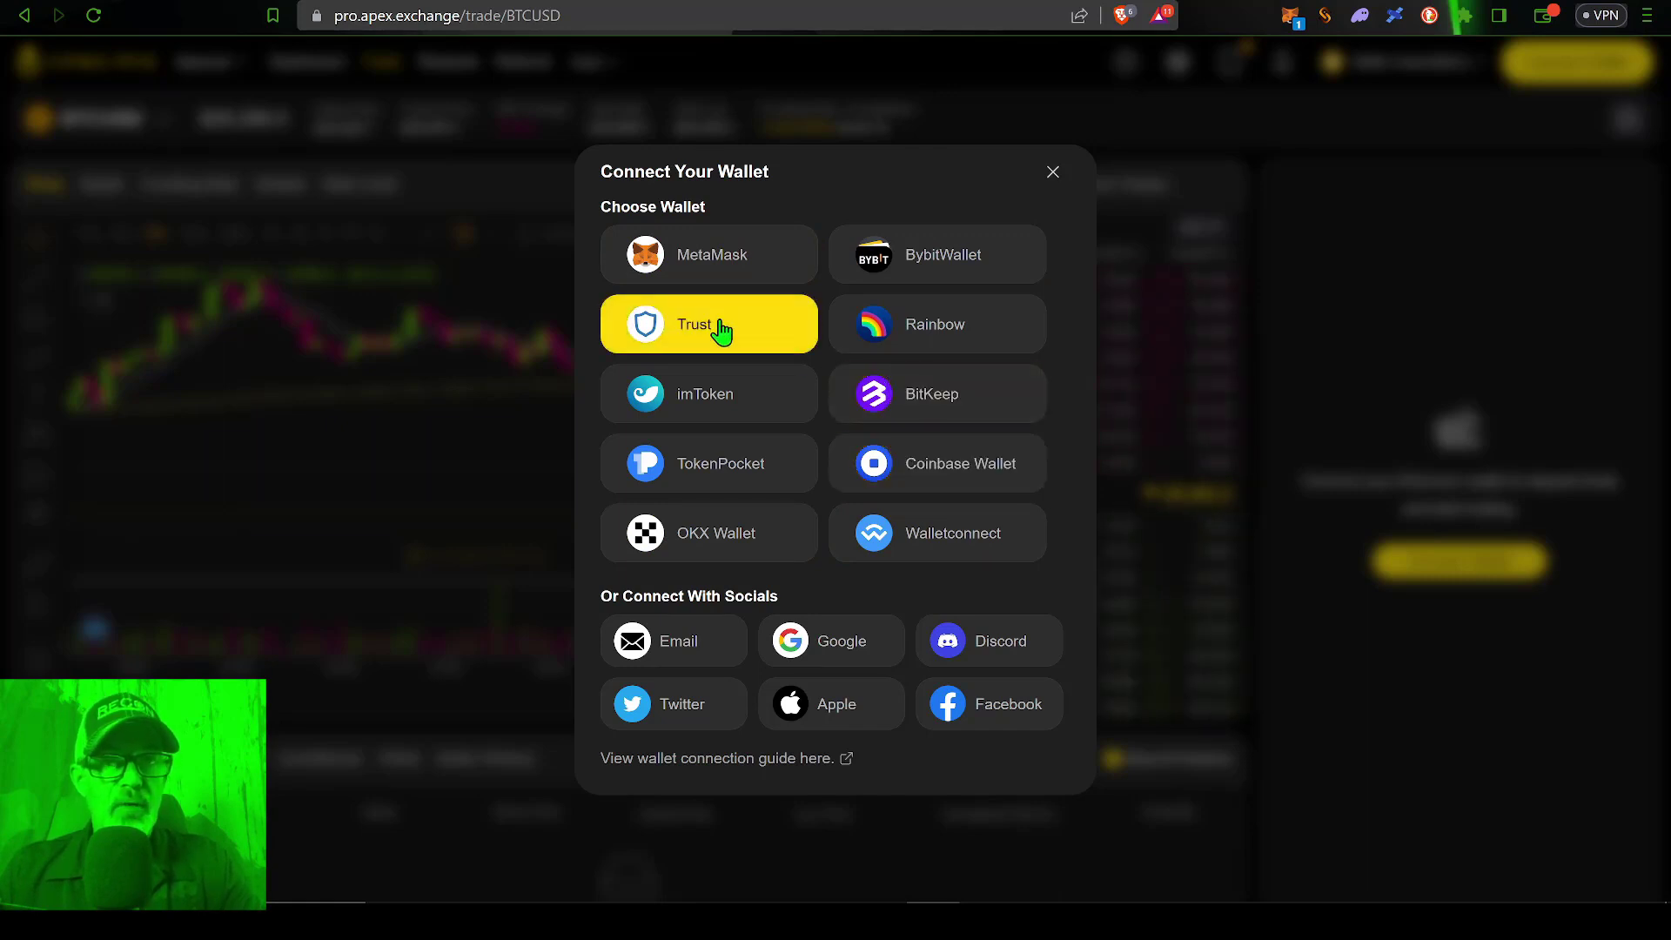
pyautogui.click(719, 260)
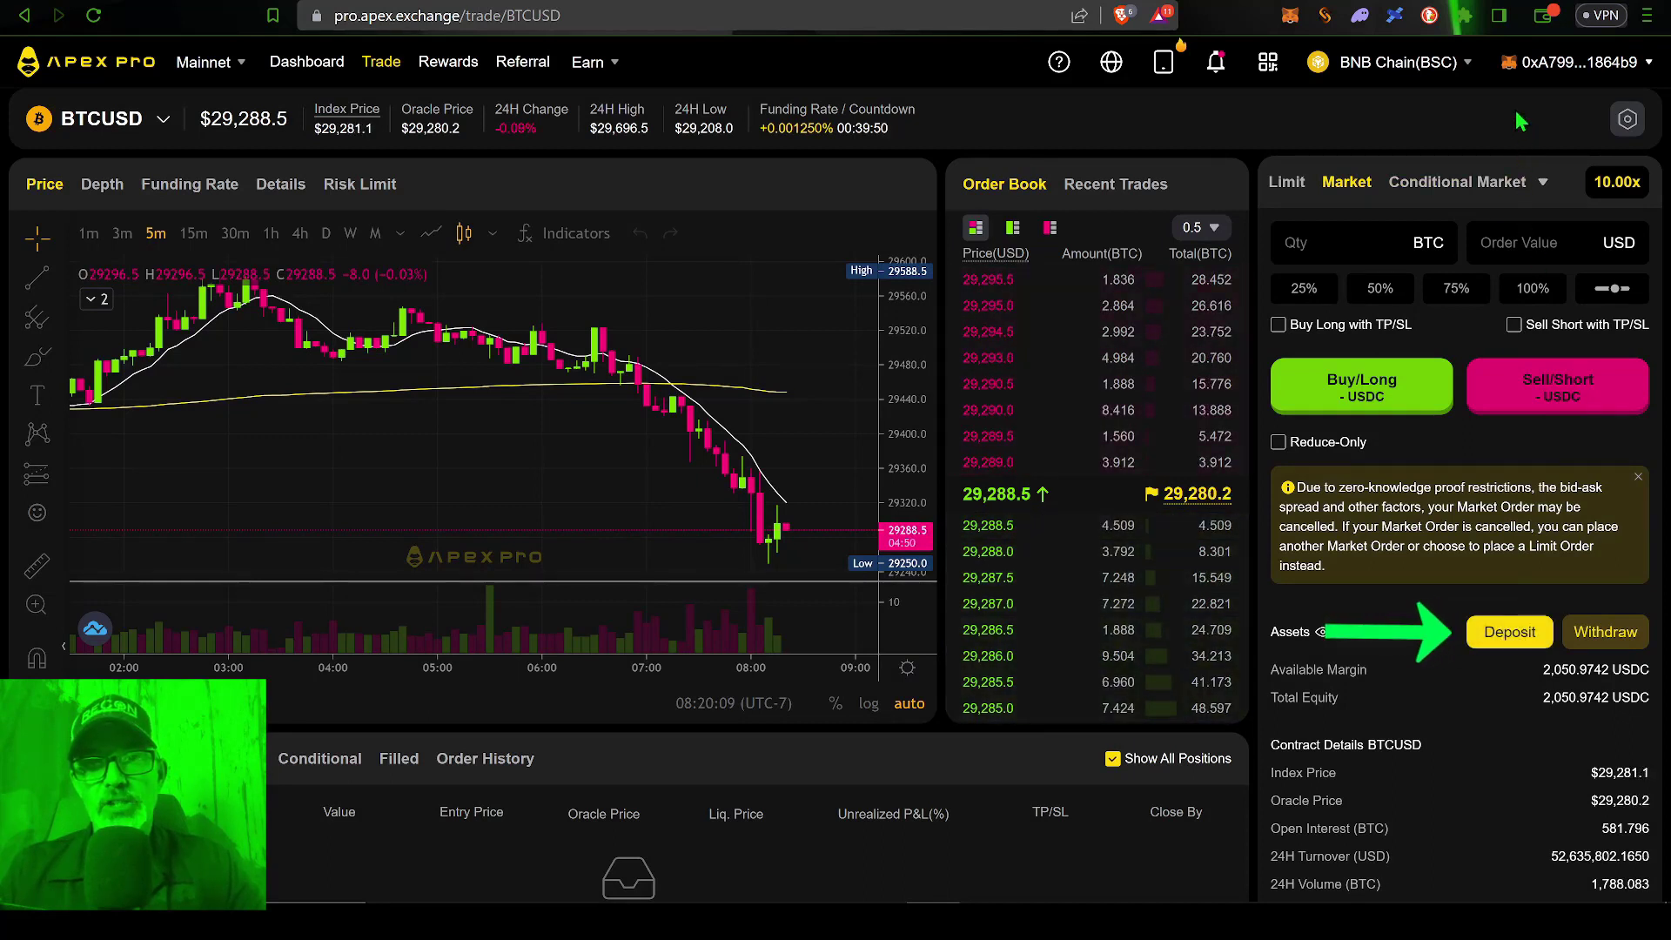
pyautogui.click(1291, 18)
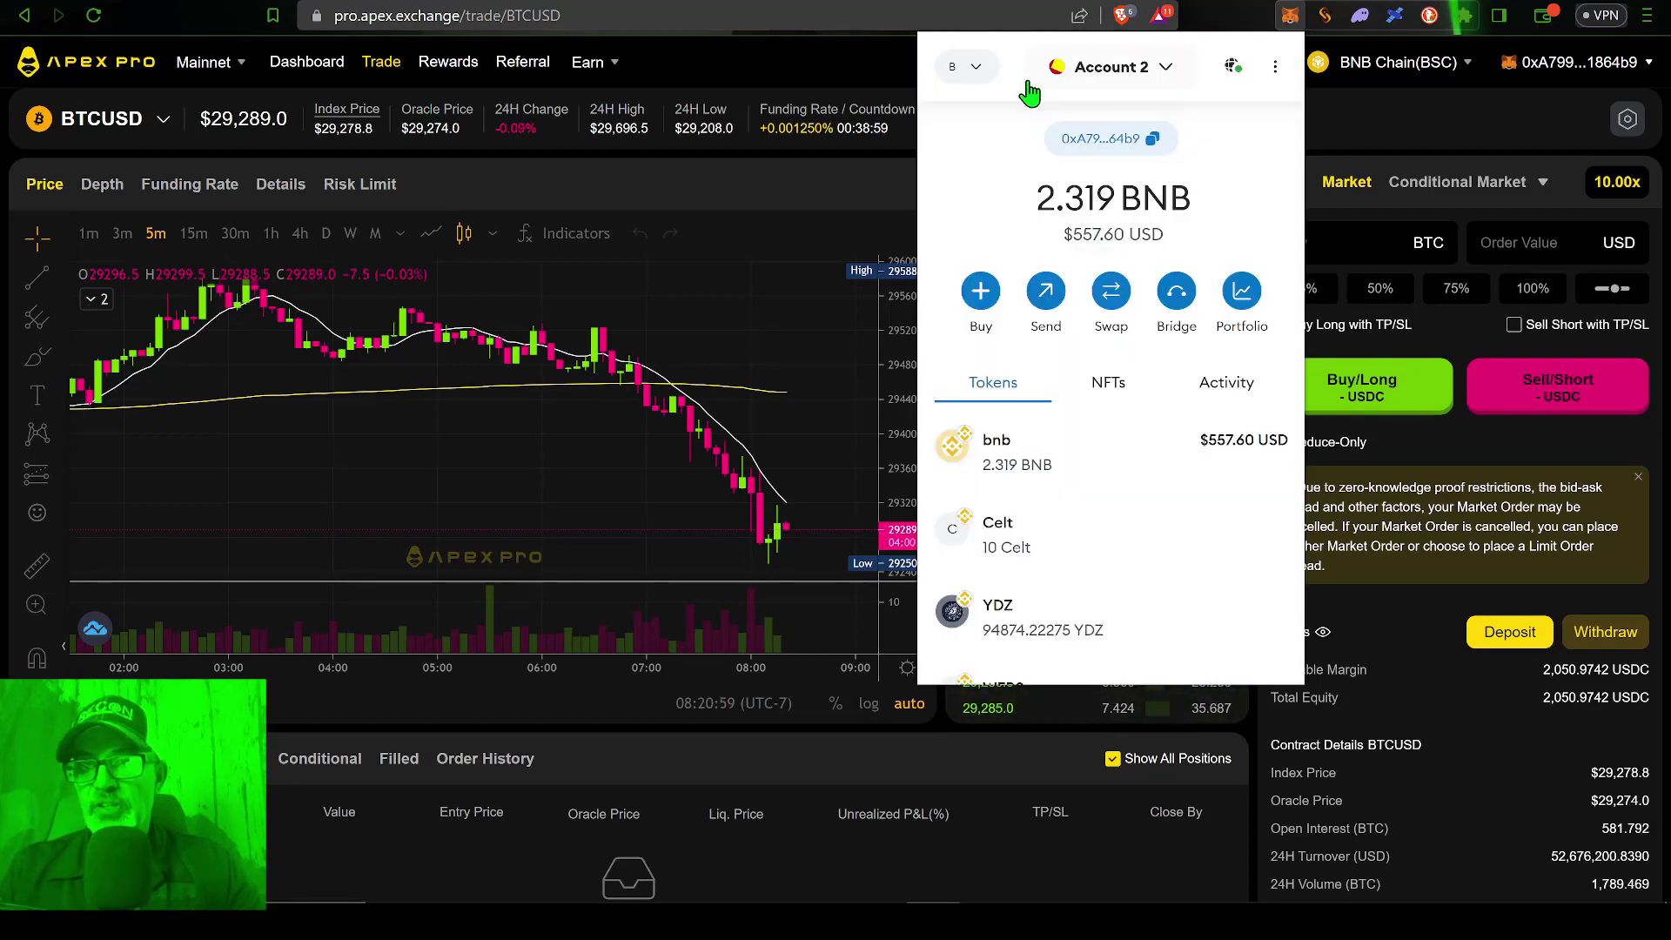
pyautogui.click(979, 70)
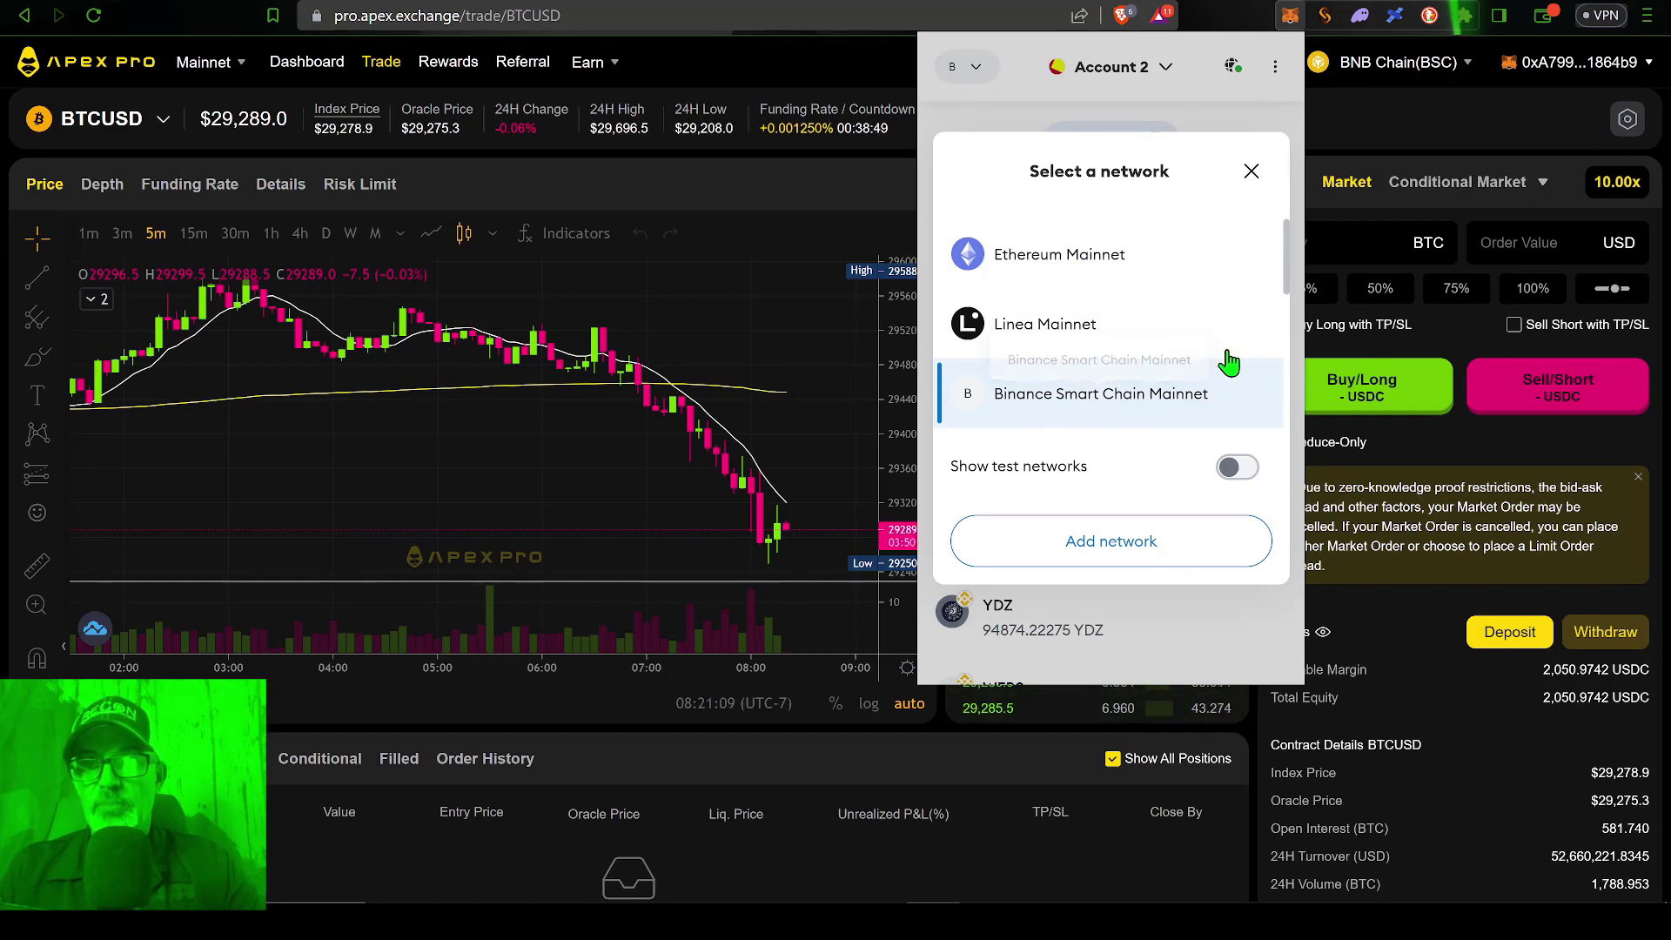
pyautogui.scroll(-3, 1288, 278)
pyautogui.scroll(-2, 1284, 390)
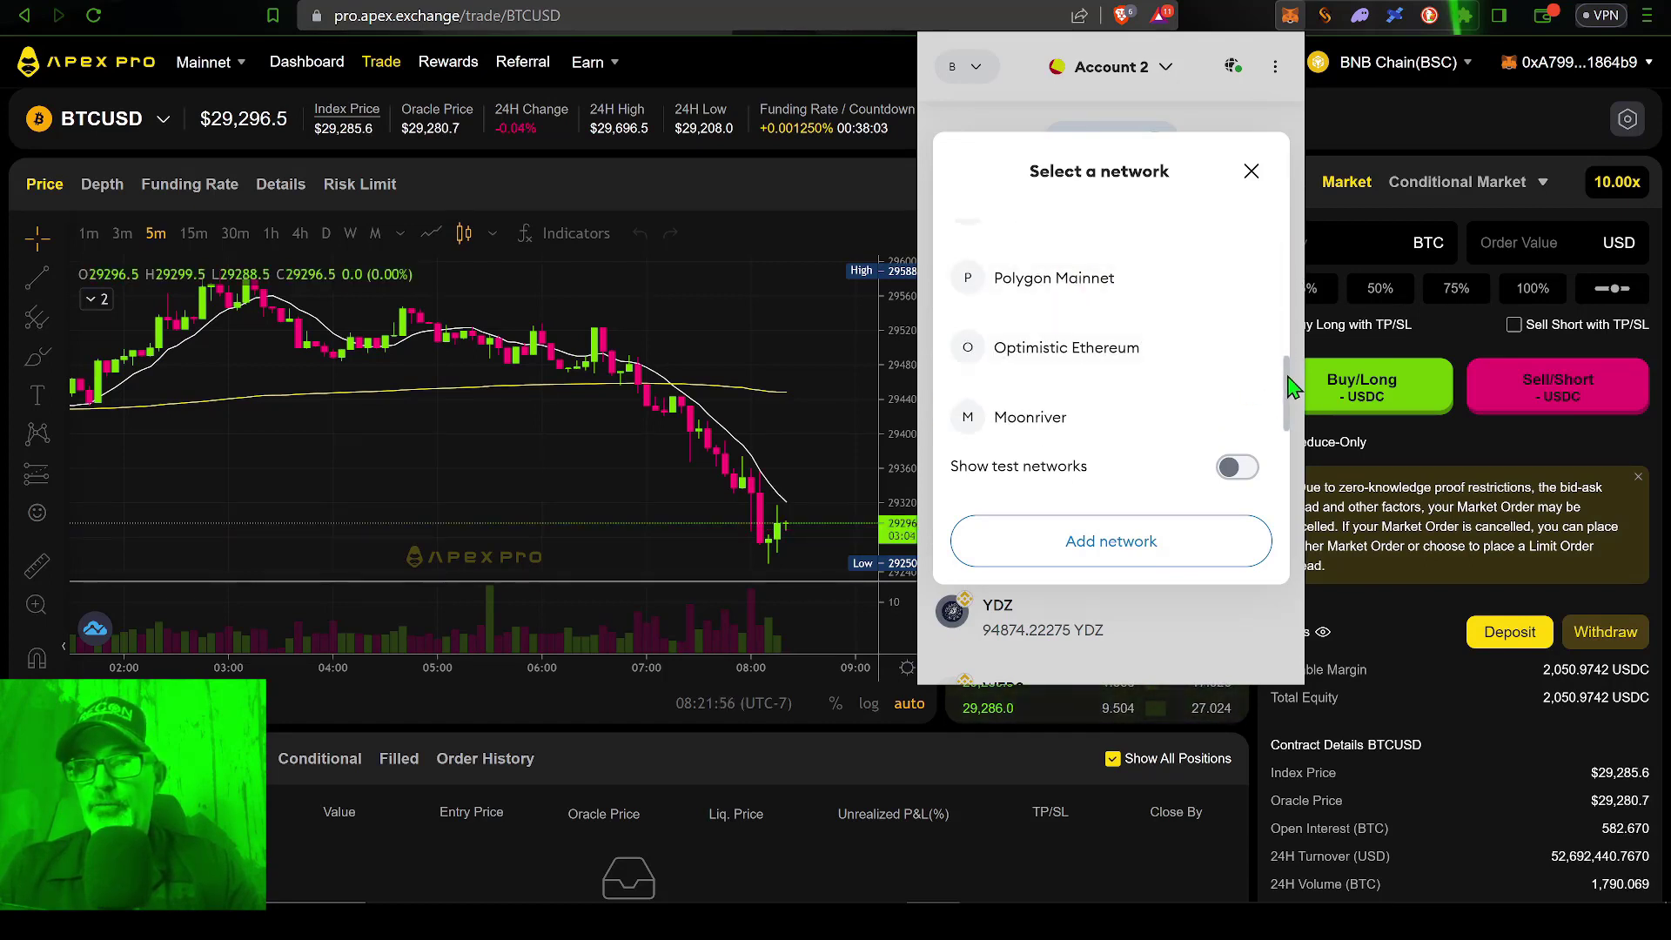
pyautogui.moveTo(1292, 386); pyautogui.dragTo(1297, 176)
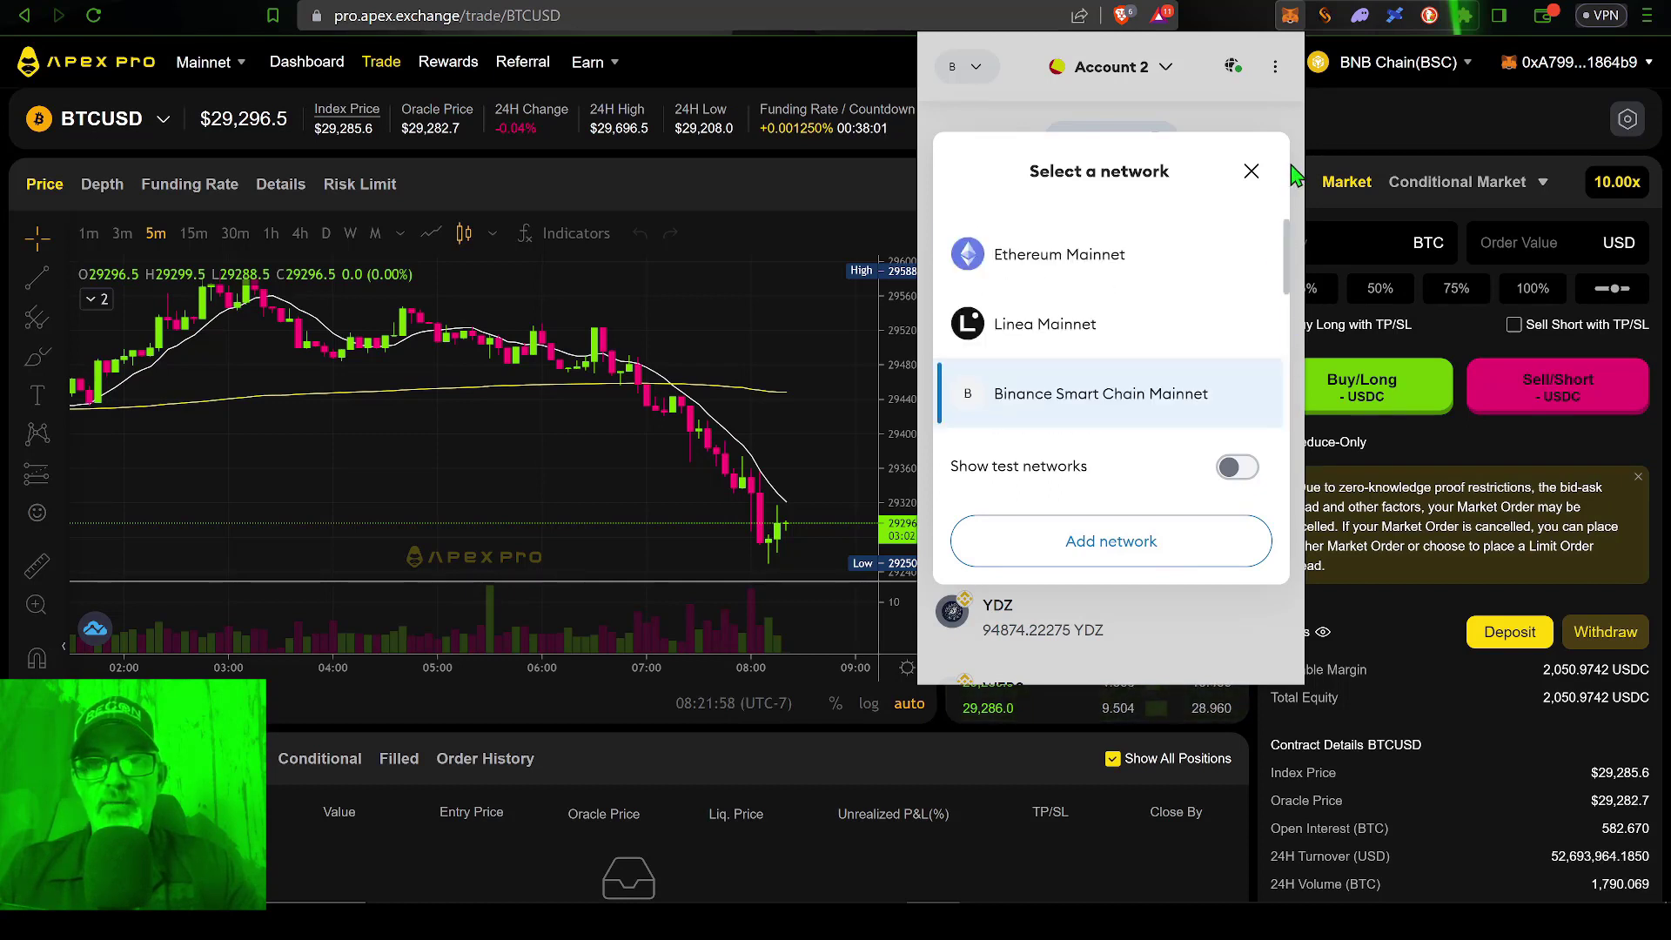
pyautogui.click(1092, 405)
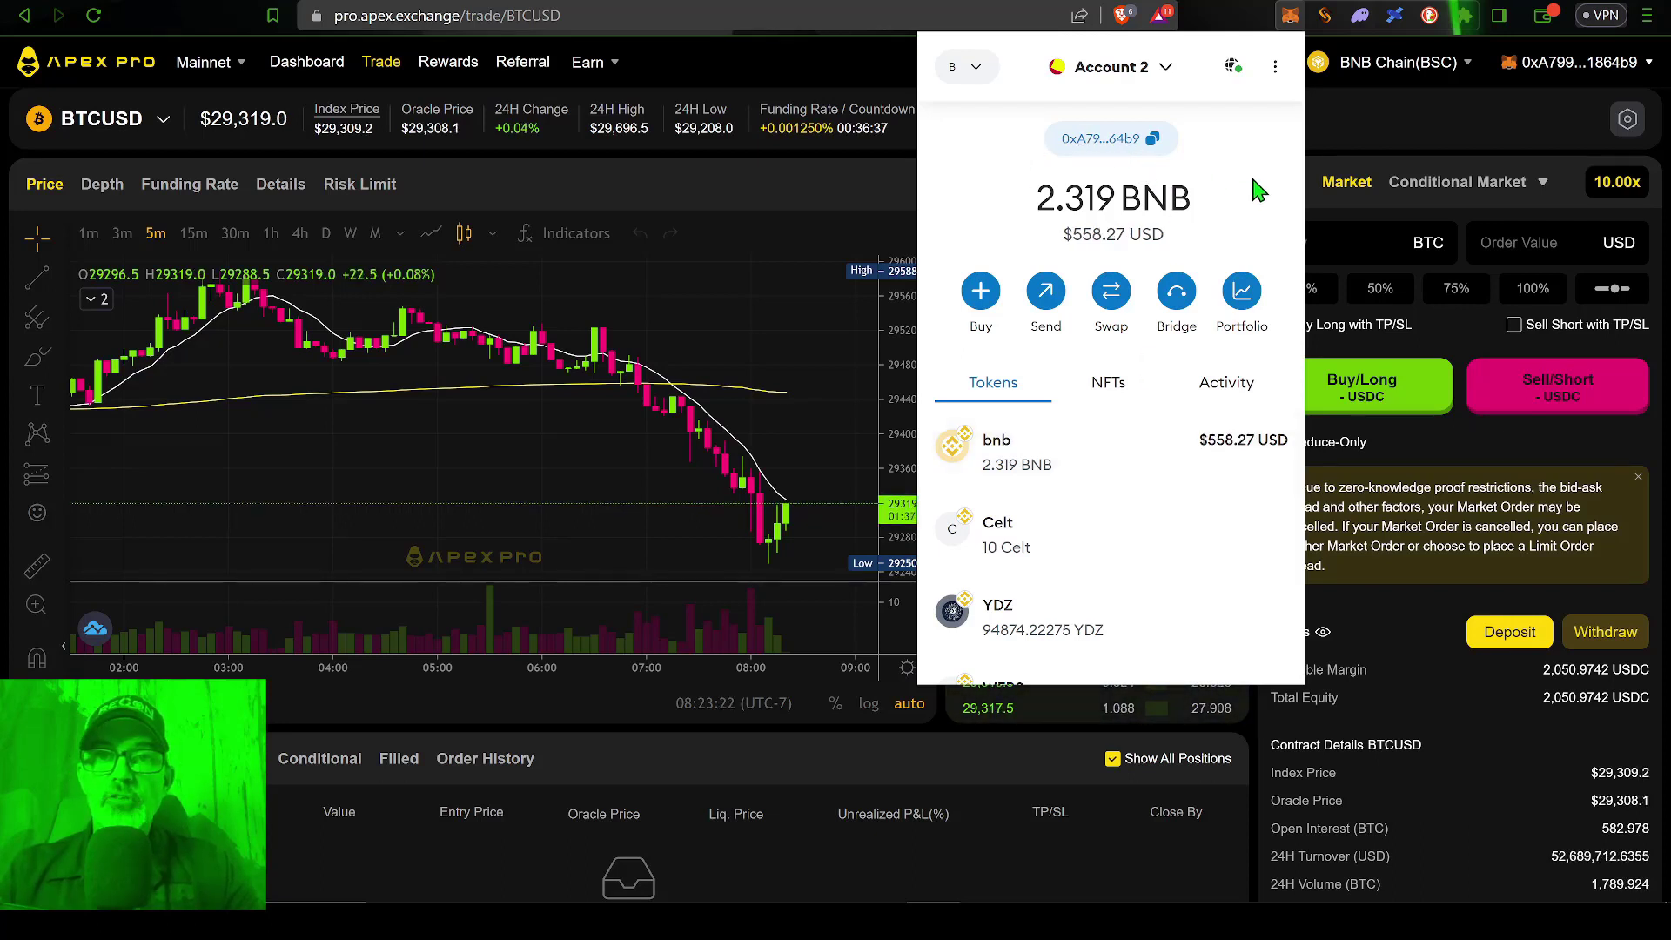
pyautogui.scroll(-1, 1258, 190)
pyautogui.scroll(-5, 1257, 190)
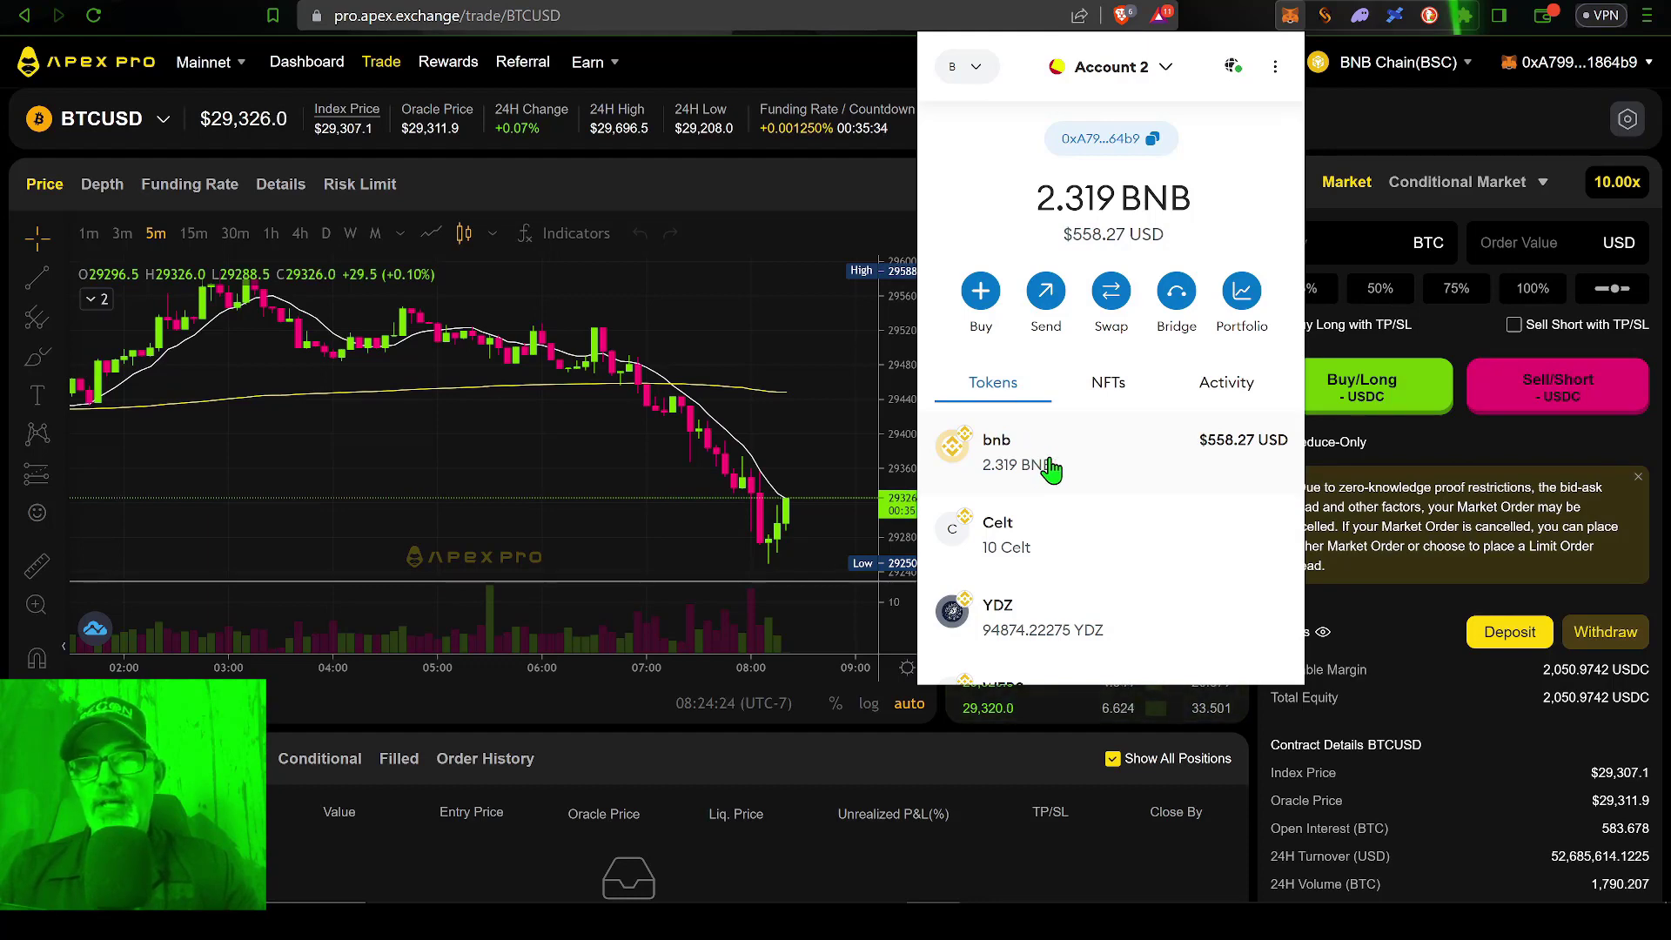
pyautogui.press('Escape')
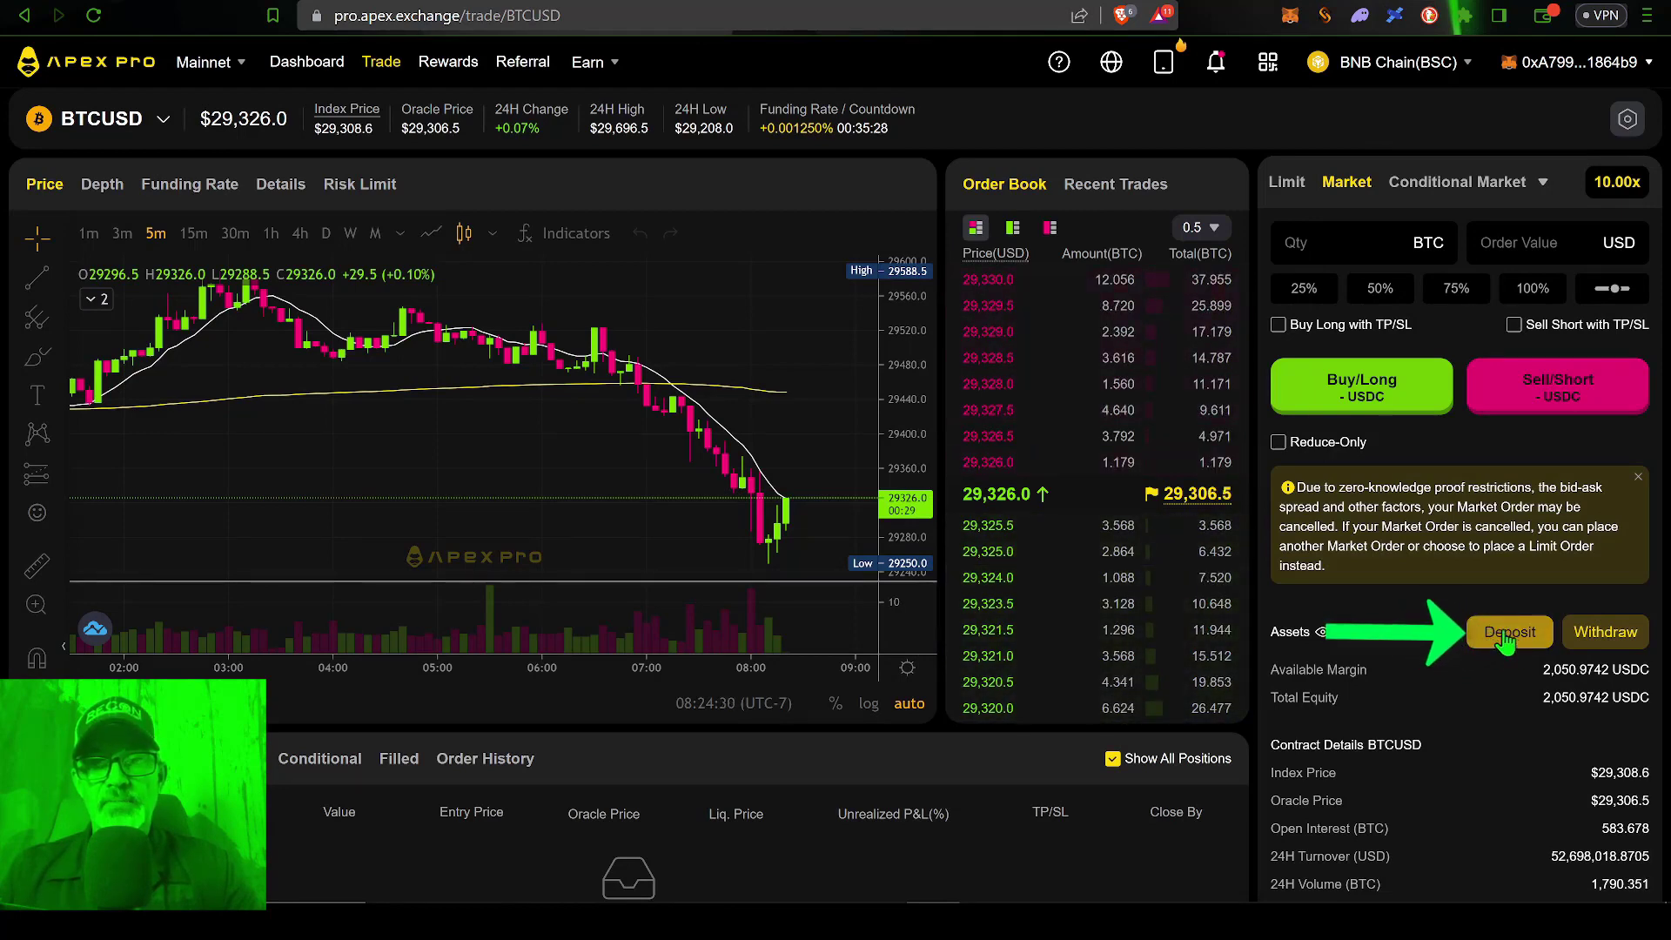
# - Fill the Deposit form with 500 USDC sourced from BNB Chain(BSC)
pyautogui.click(1509, 635)
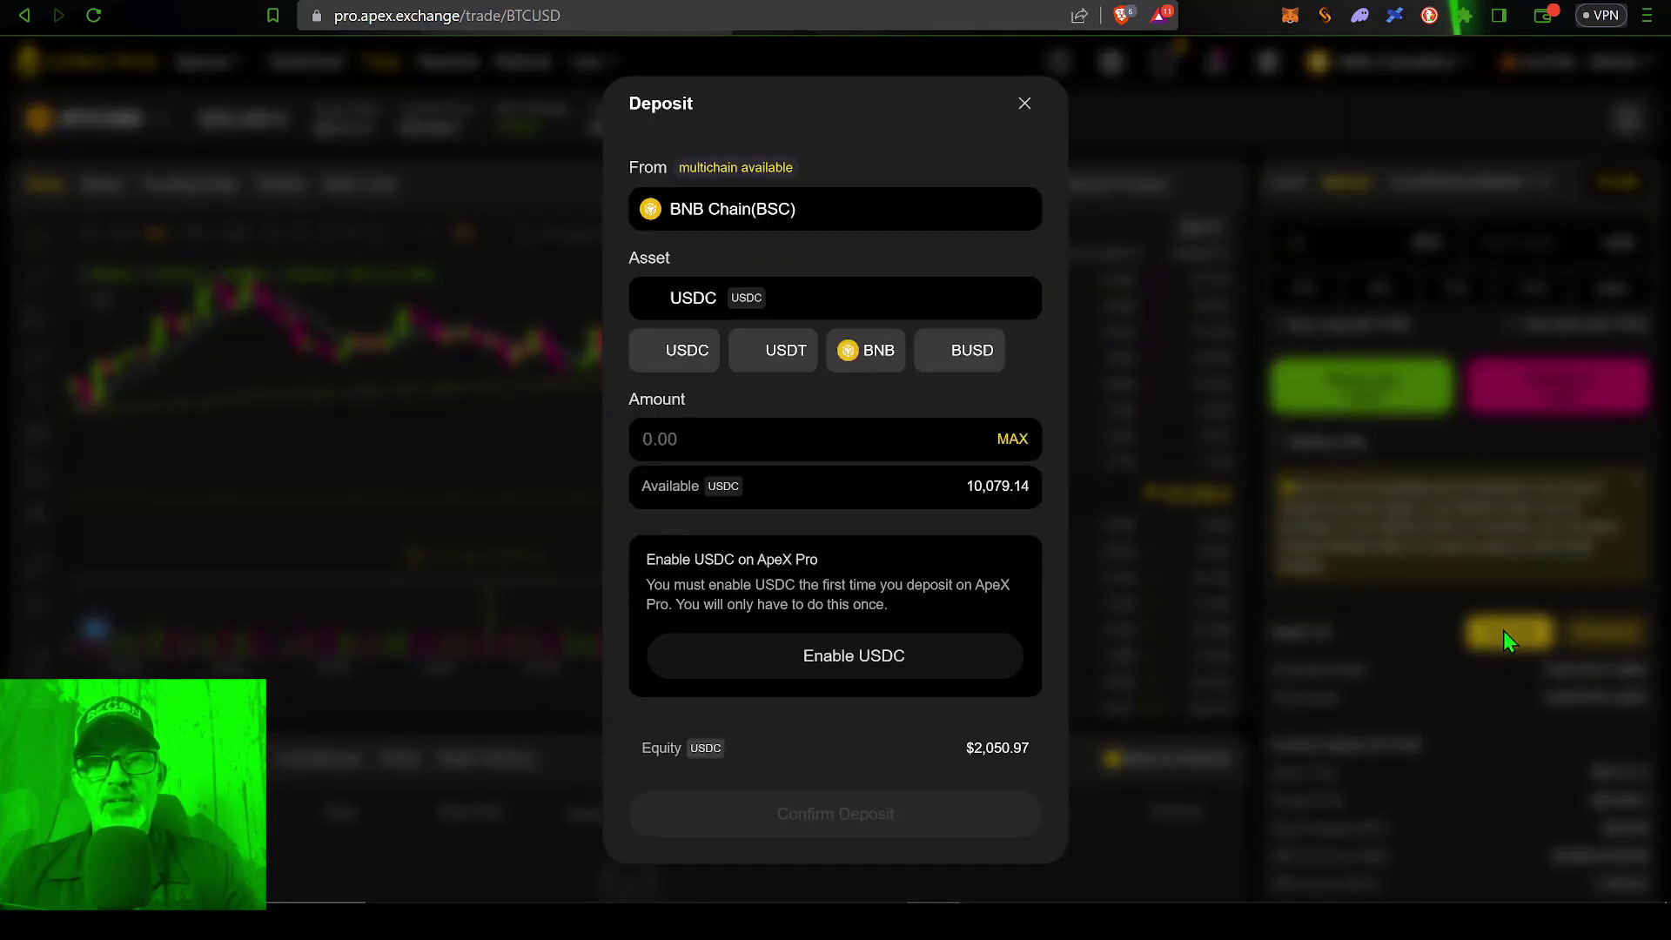
pyautogui.click(1016, 216)
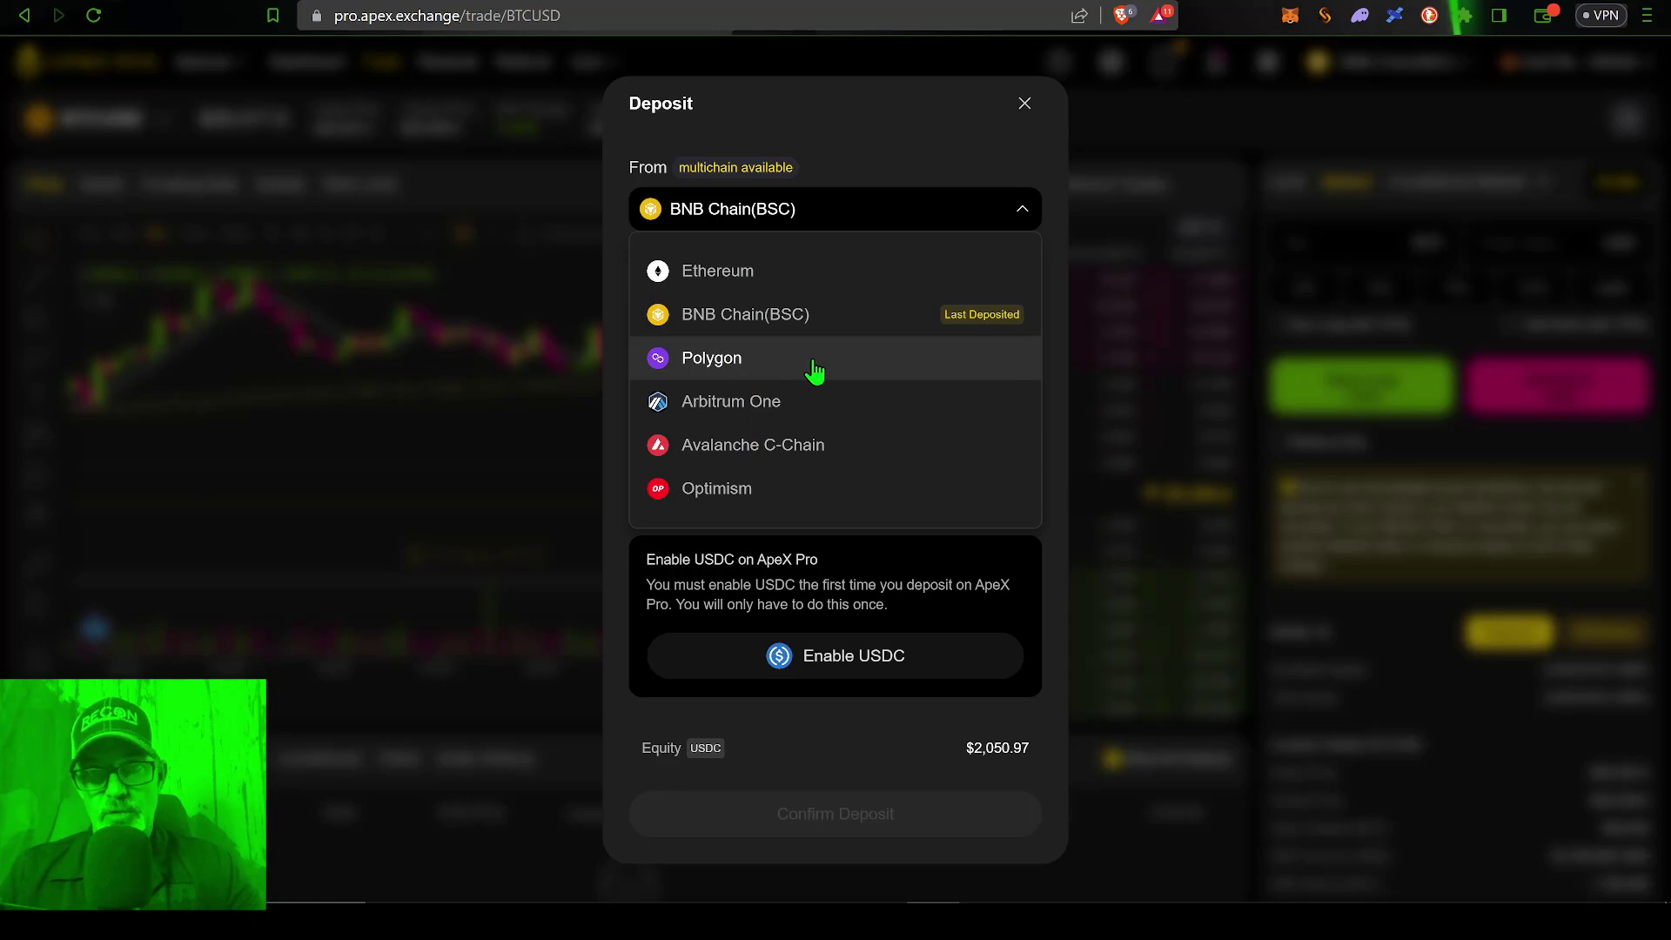
pyautogui.click(784, 322)
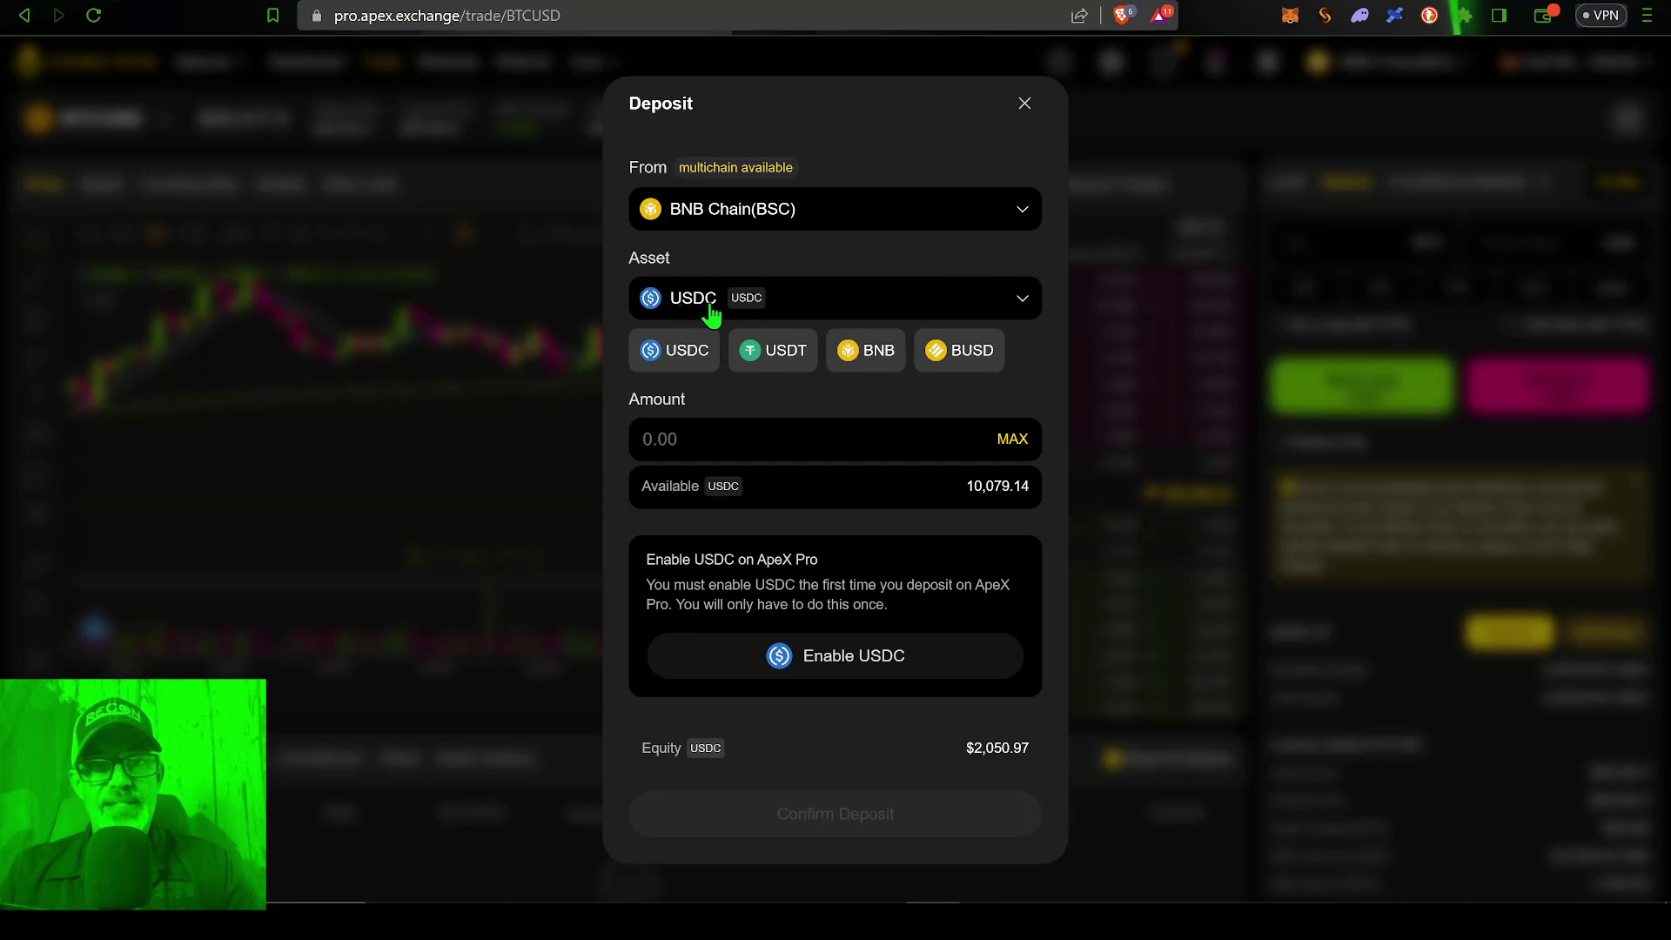
pyautogui.click(1026, 309)
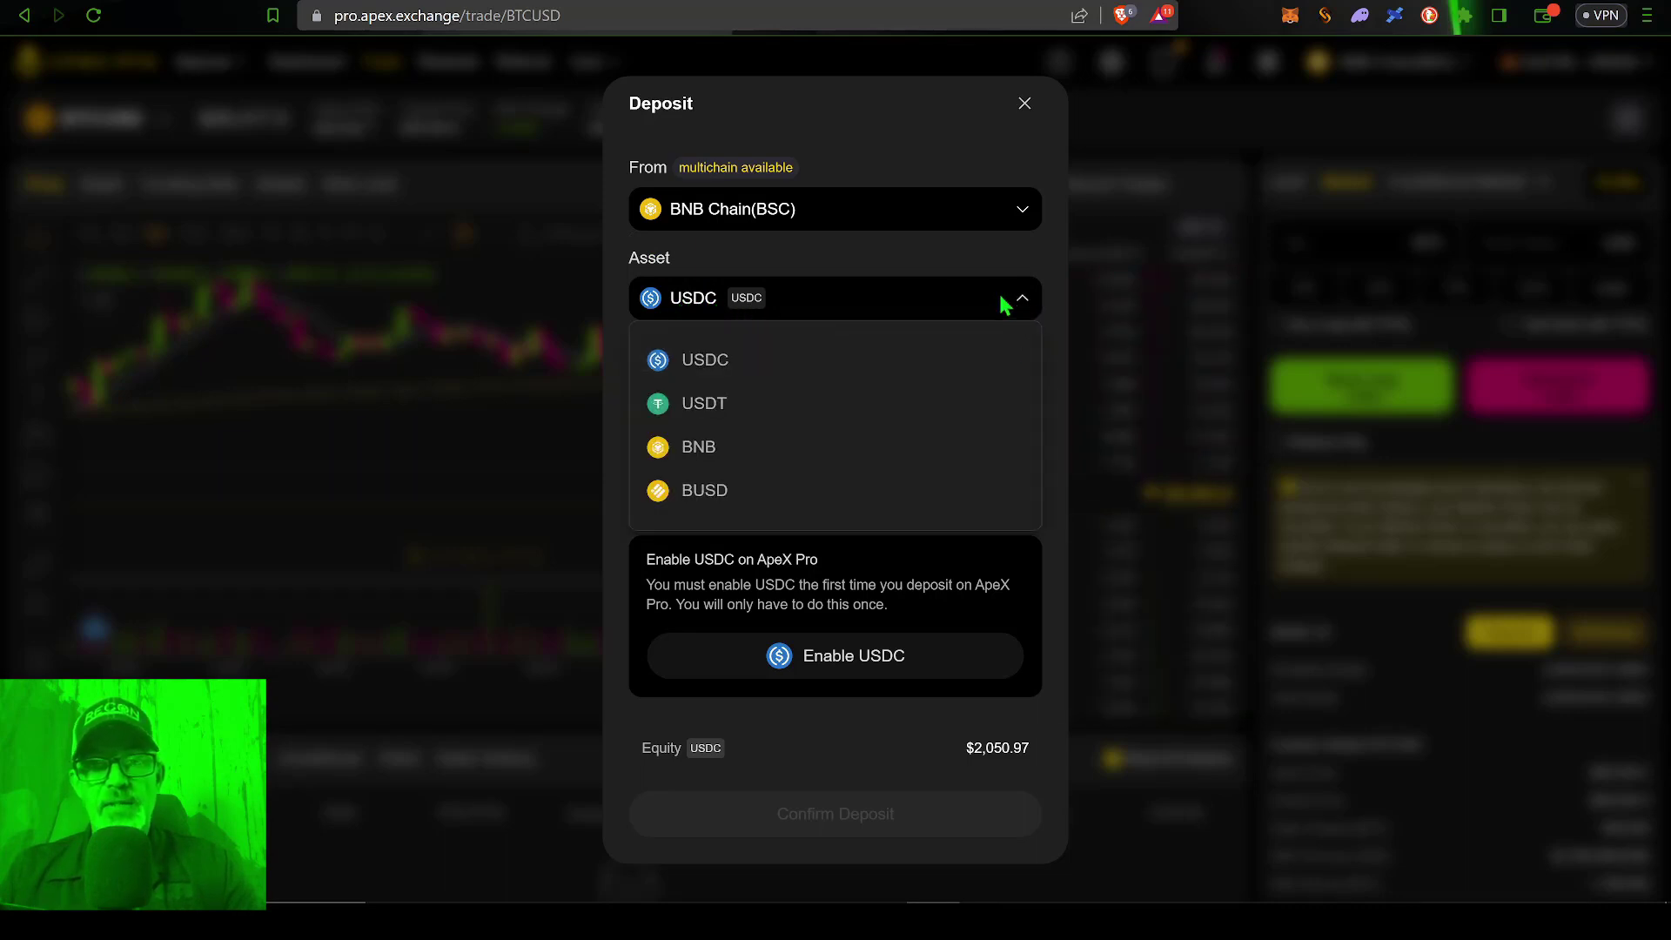
pyautogui.click(928, 303)
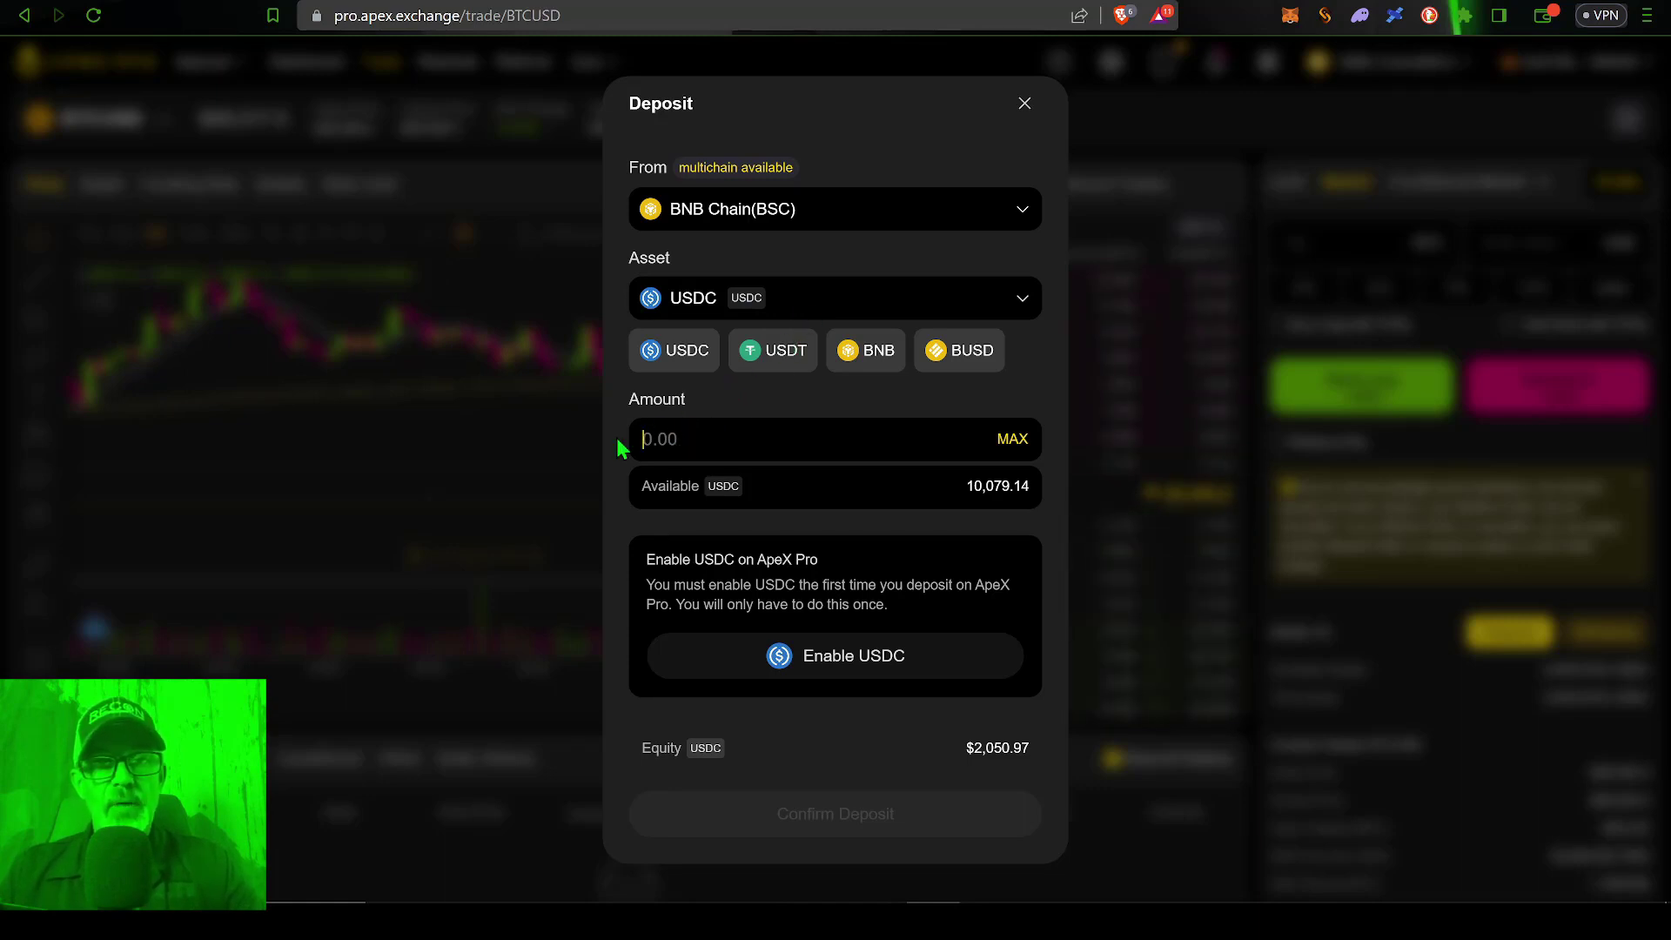
pyautogui.click(674, 437)
pyautogui.write('500')
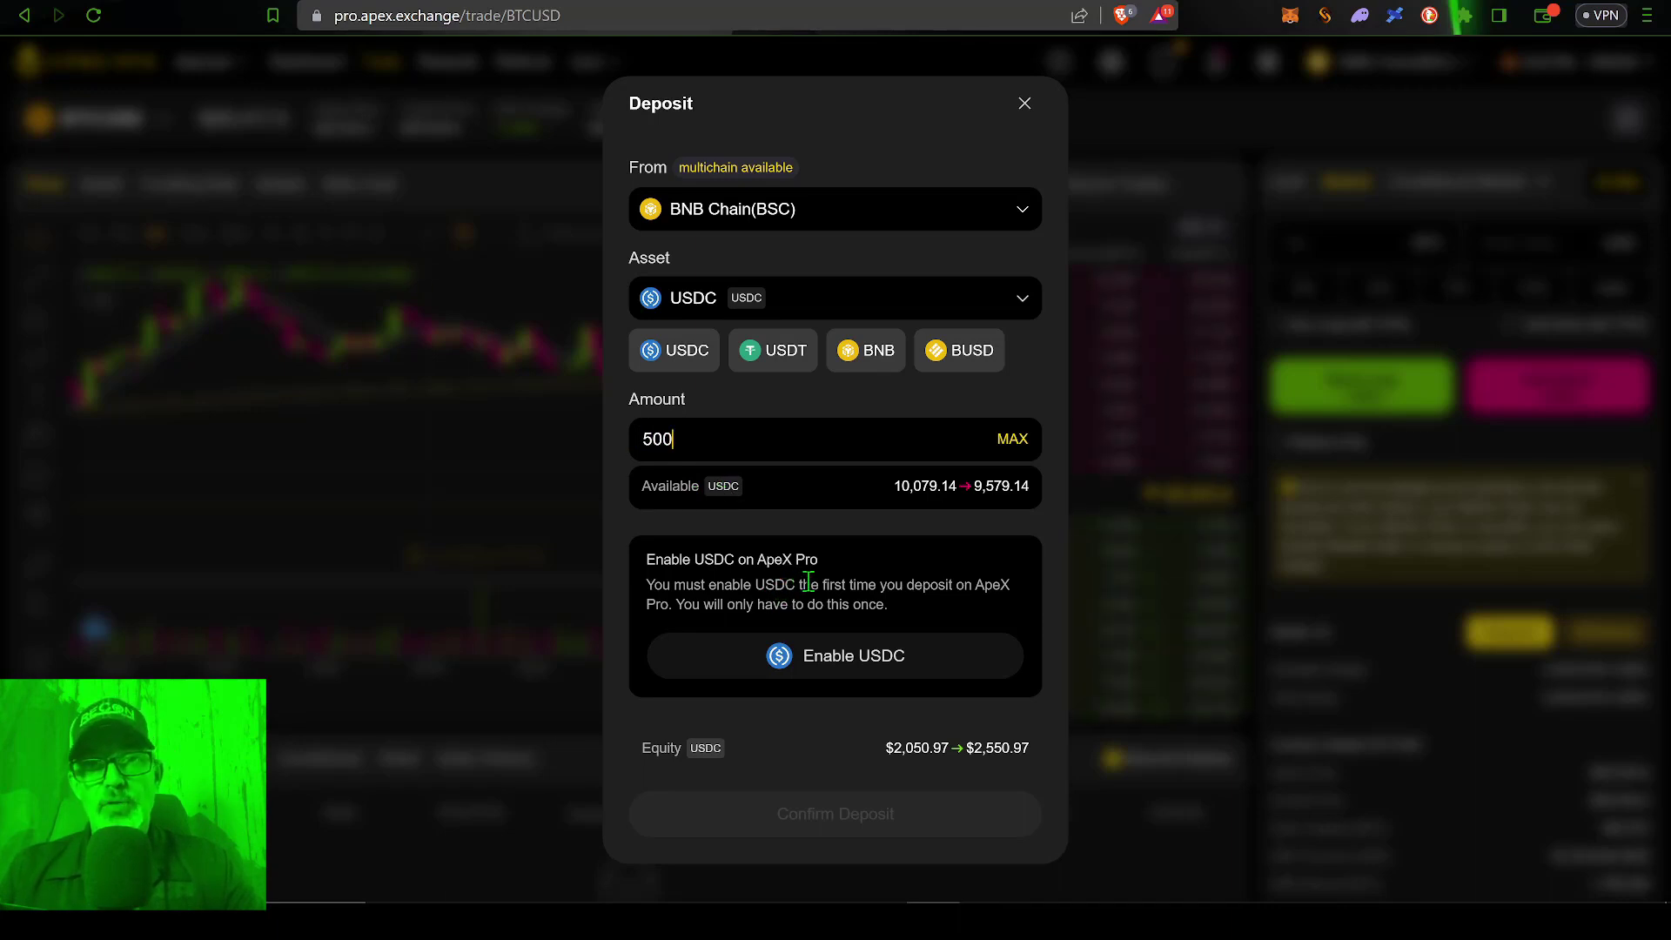
# - Enable USDC and approve a custom 2500 USDC spending cap for ApeX Pro in MetaMask
pyautogui.click(851, 661)
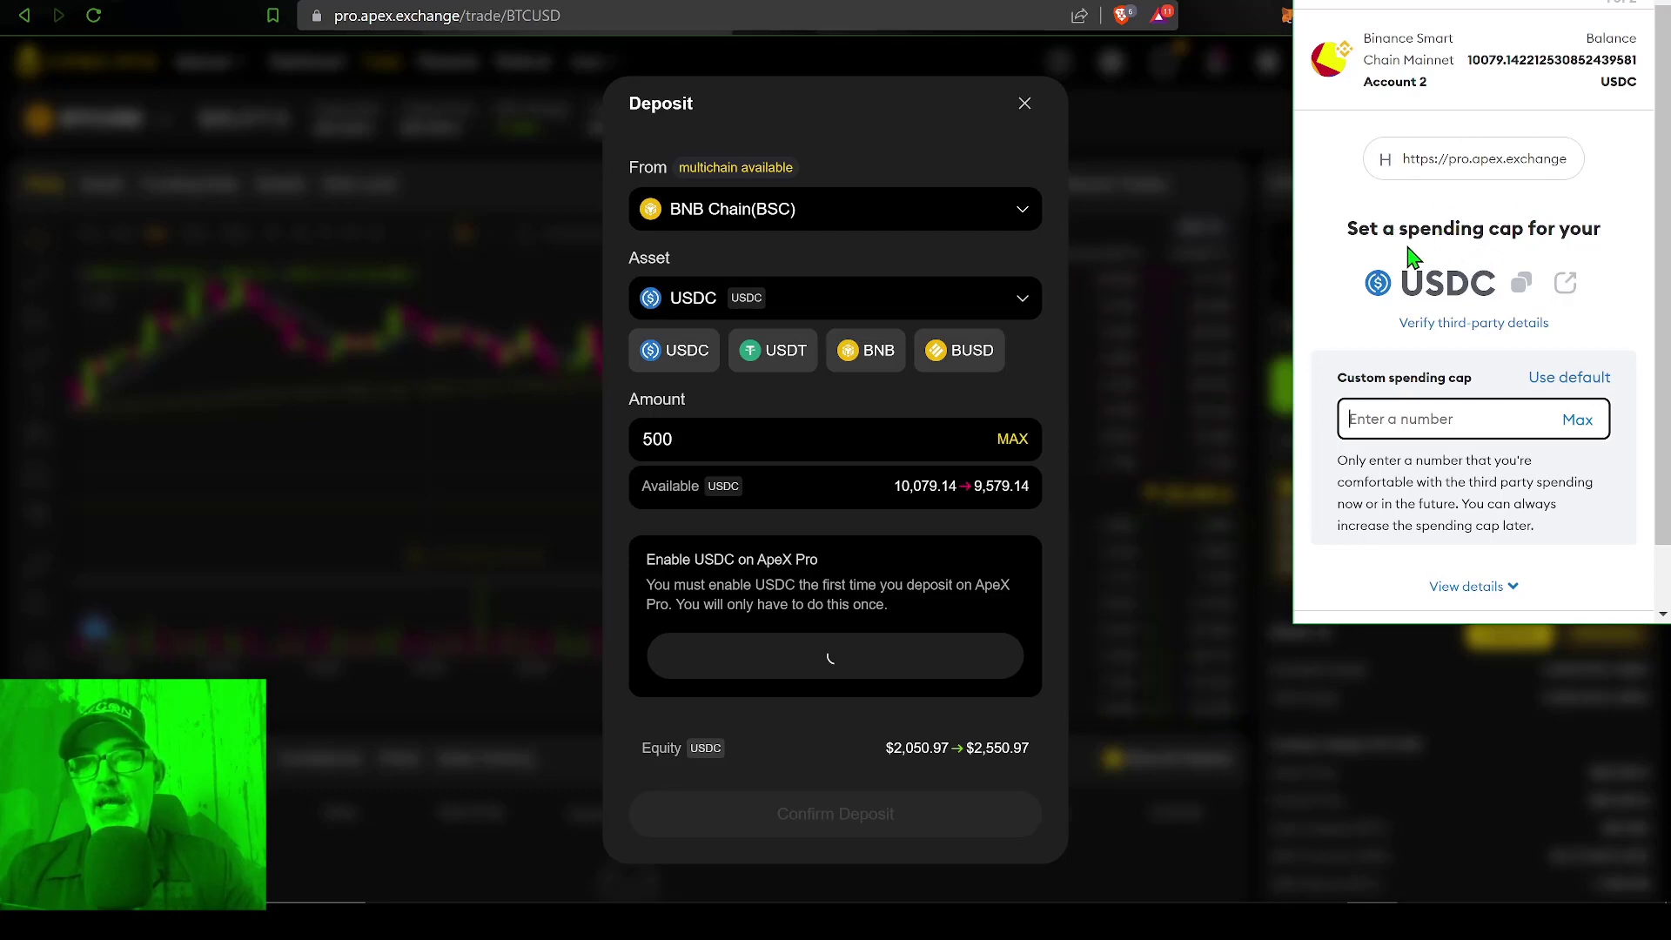
pyautogui.click(1455, 421)
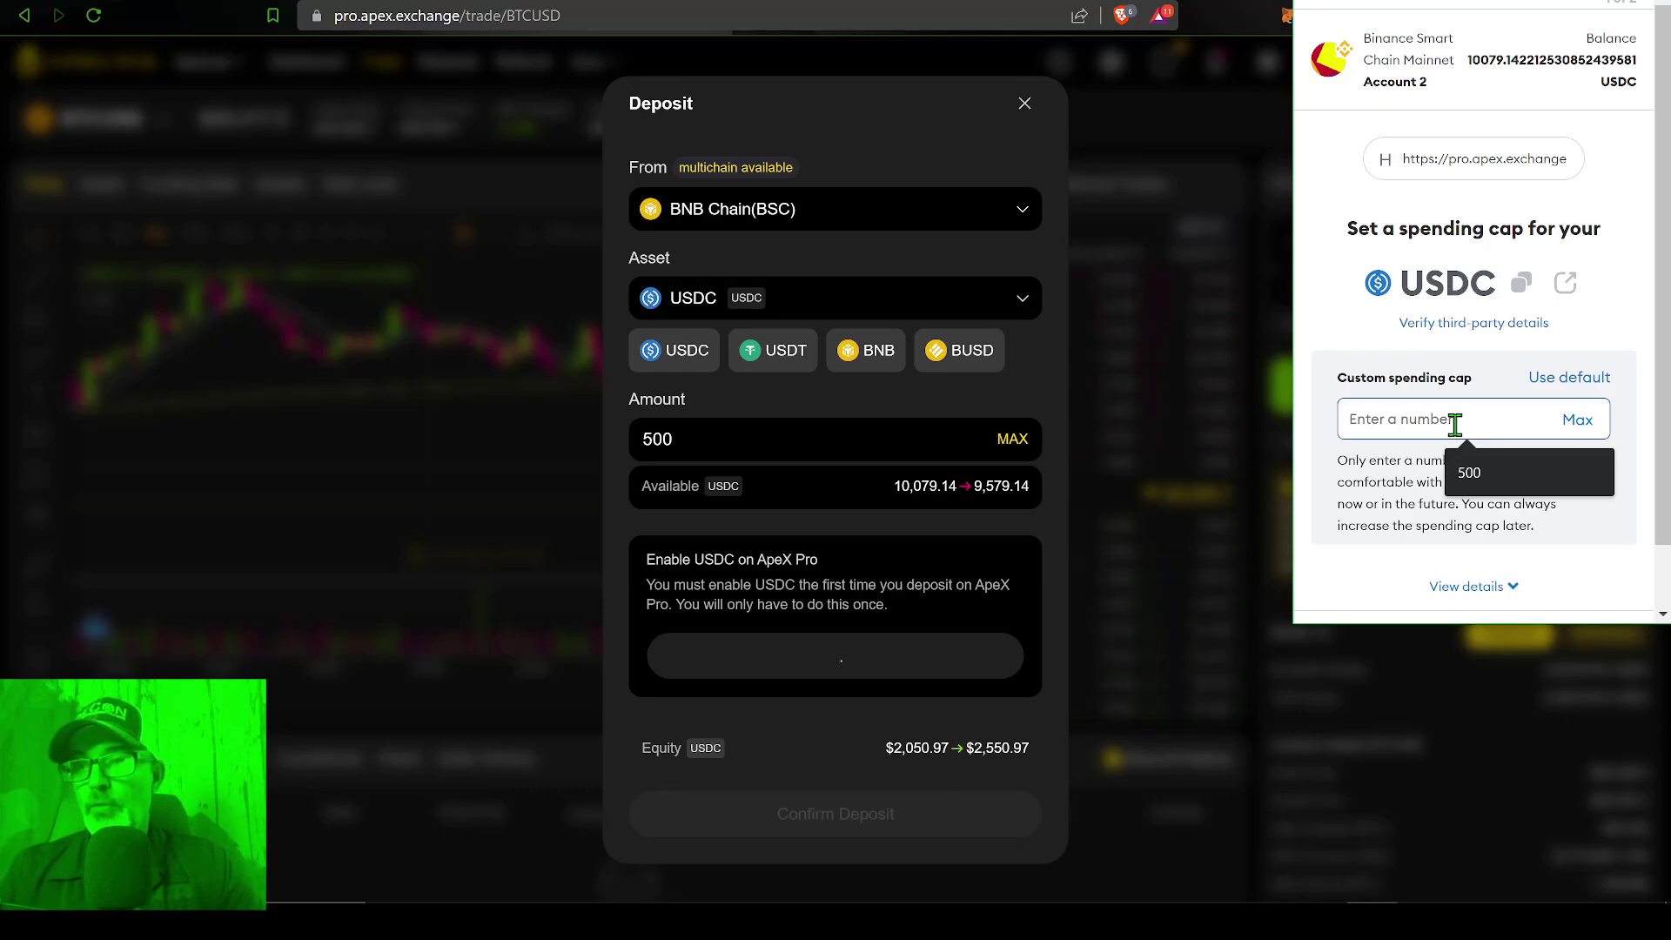
pyautogui.press('Escape')
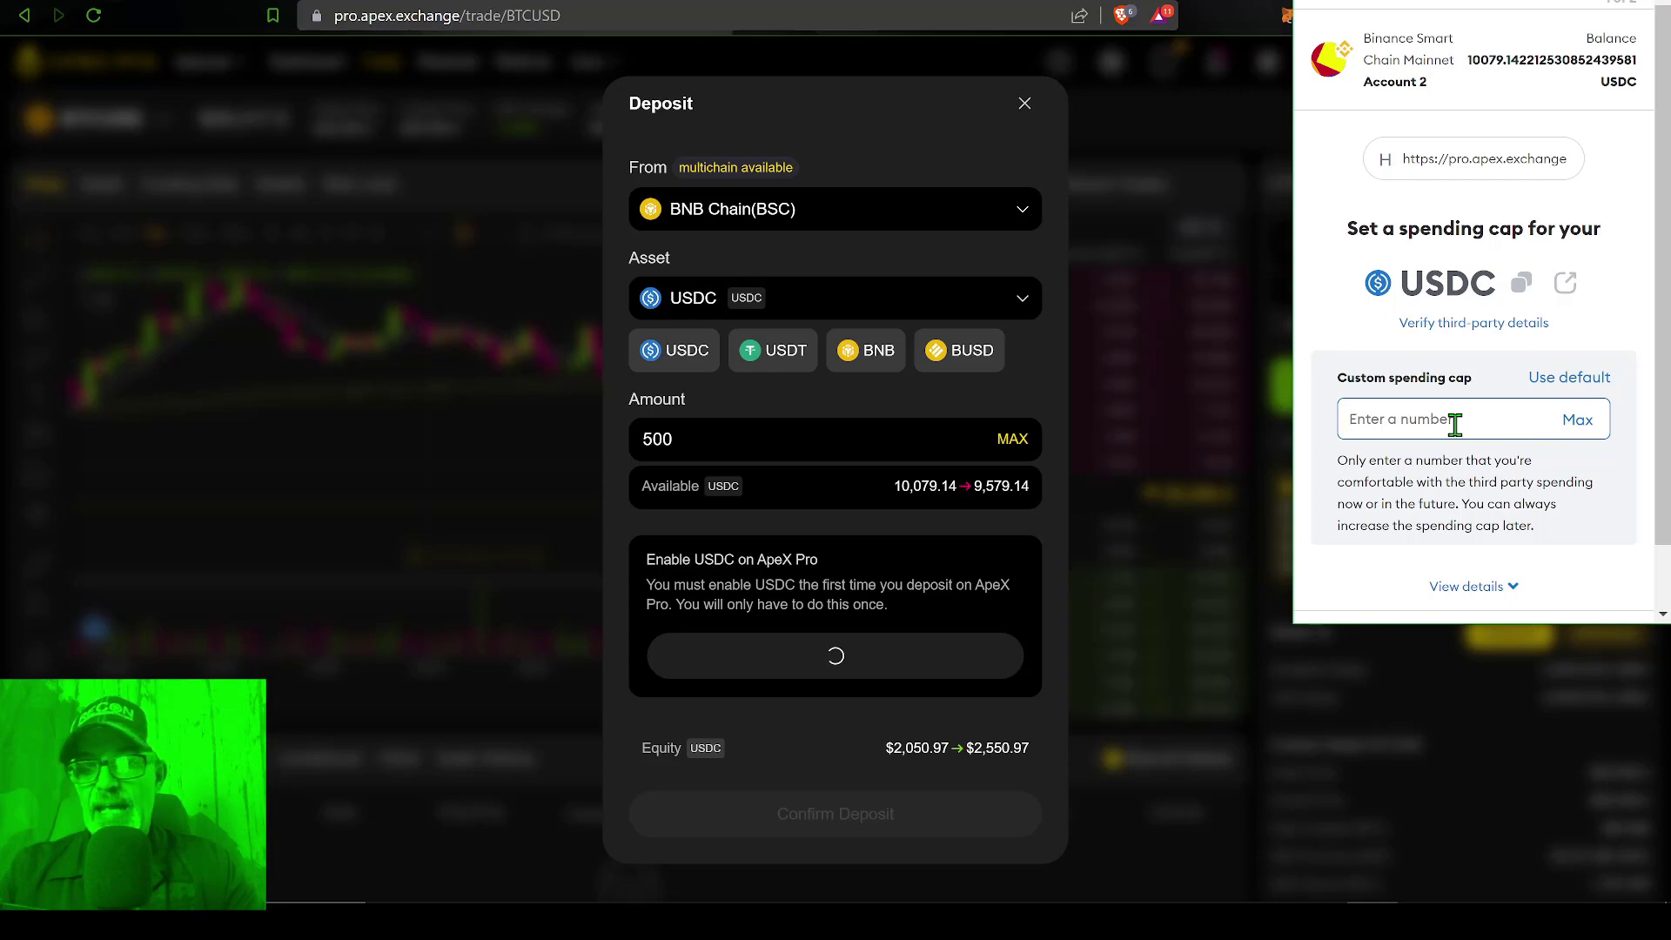
pyautogui.write('2500')
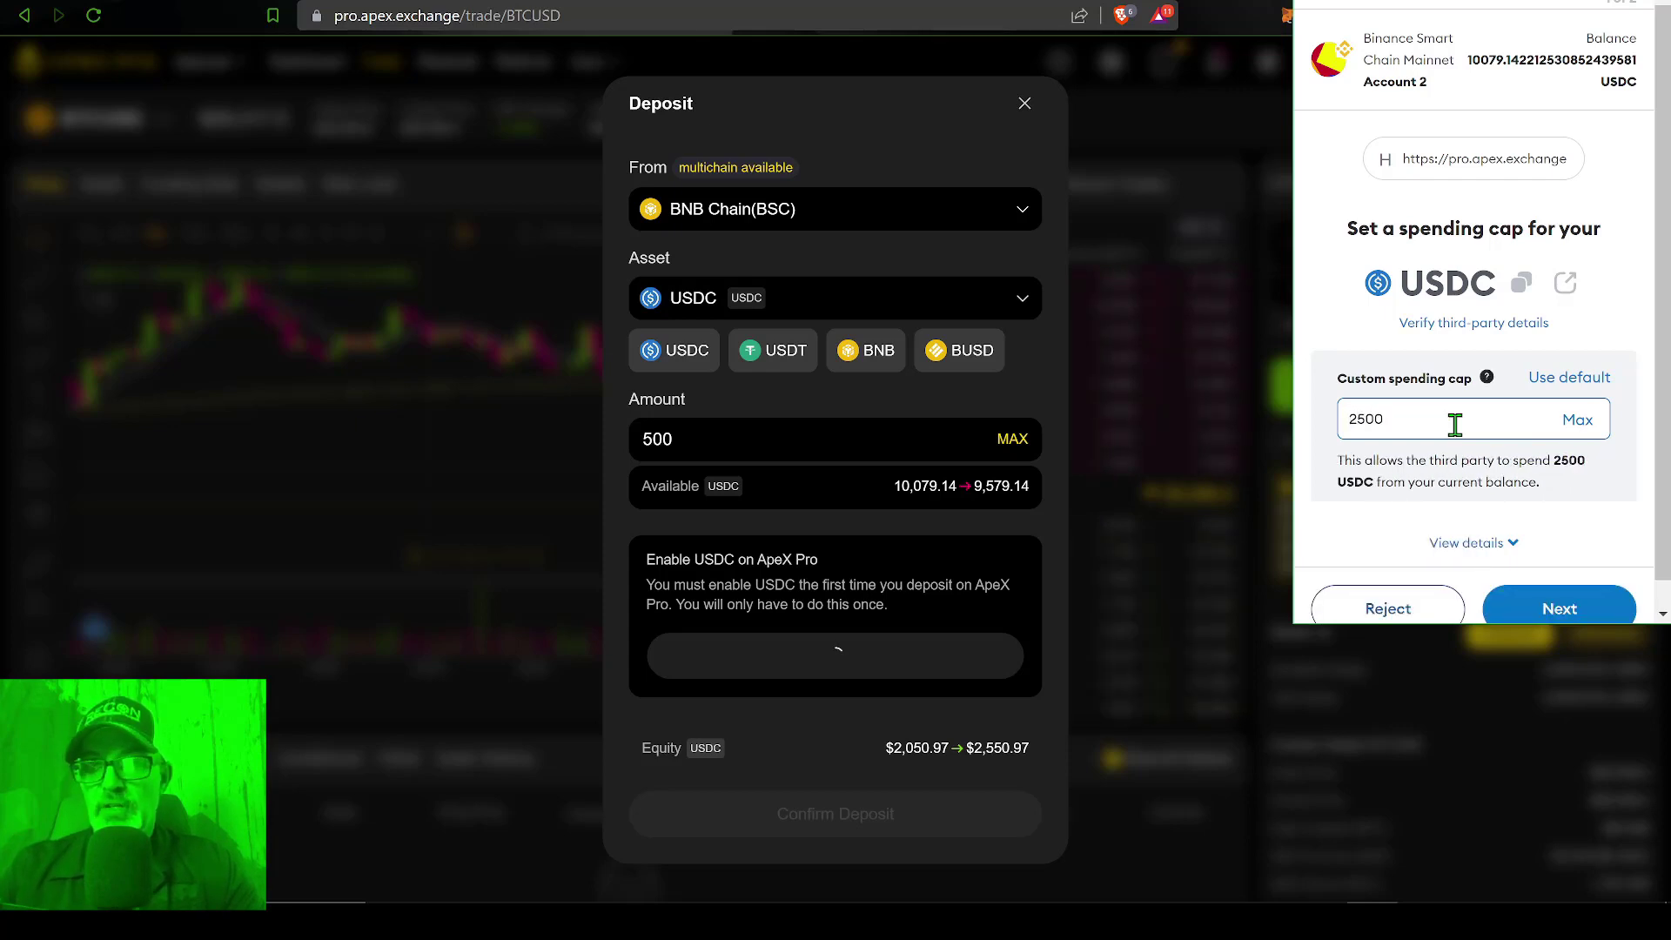
pyautogui.click(1567, 607)
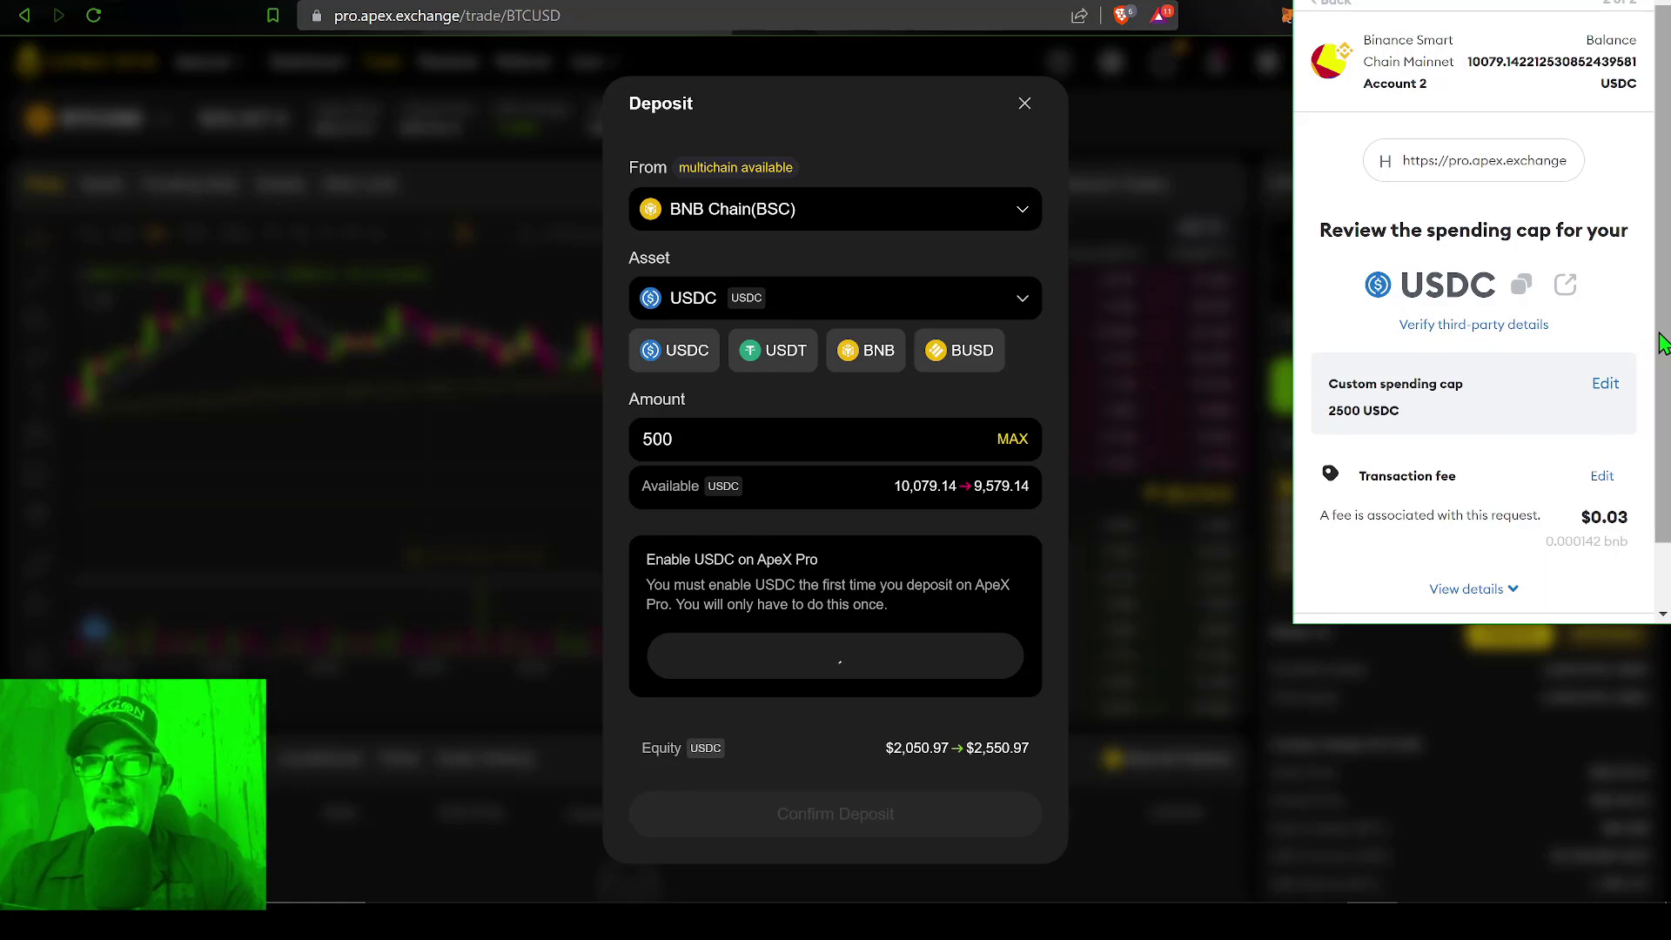
pyautogui.scroll(-1, 1656, 353)
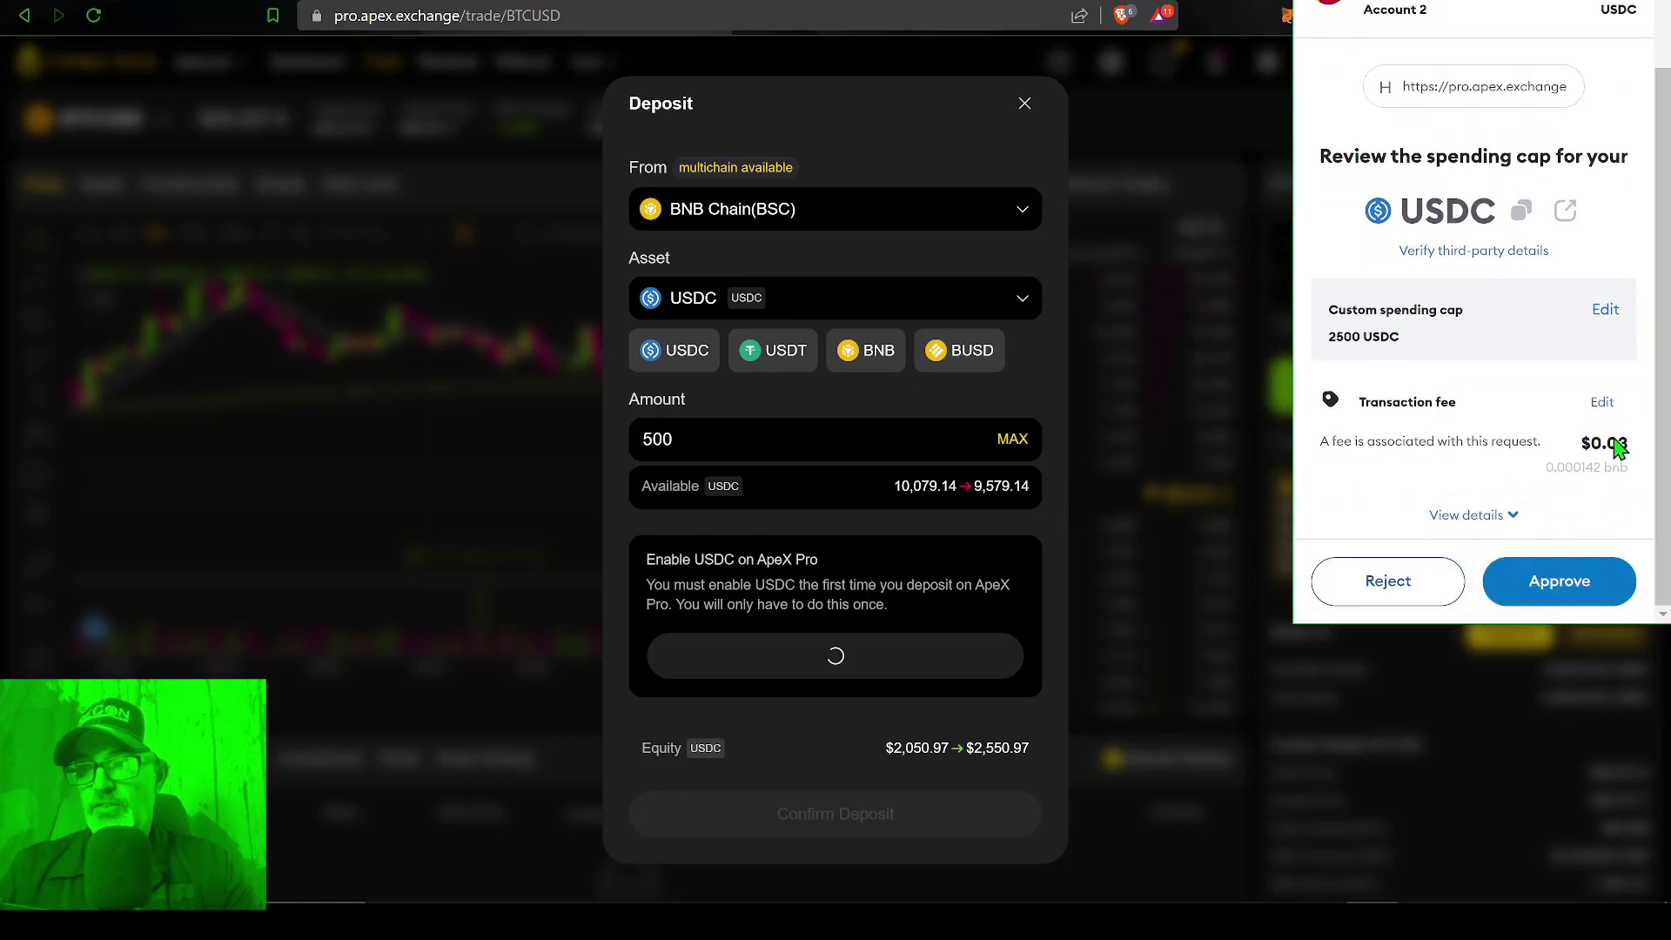
pyautogui.click(1578, 577)
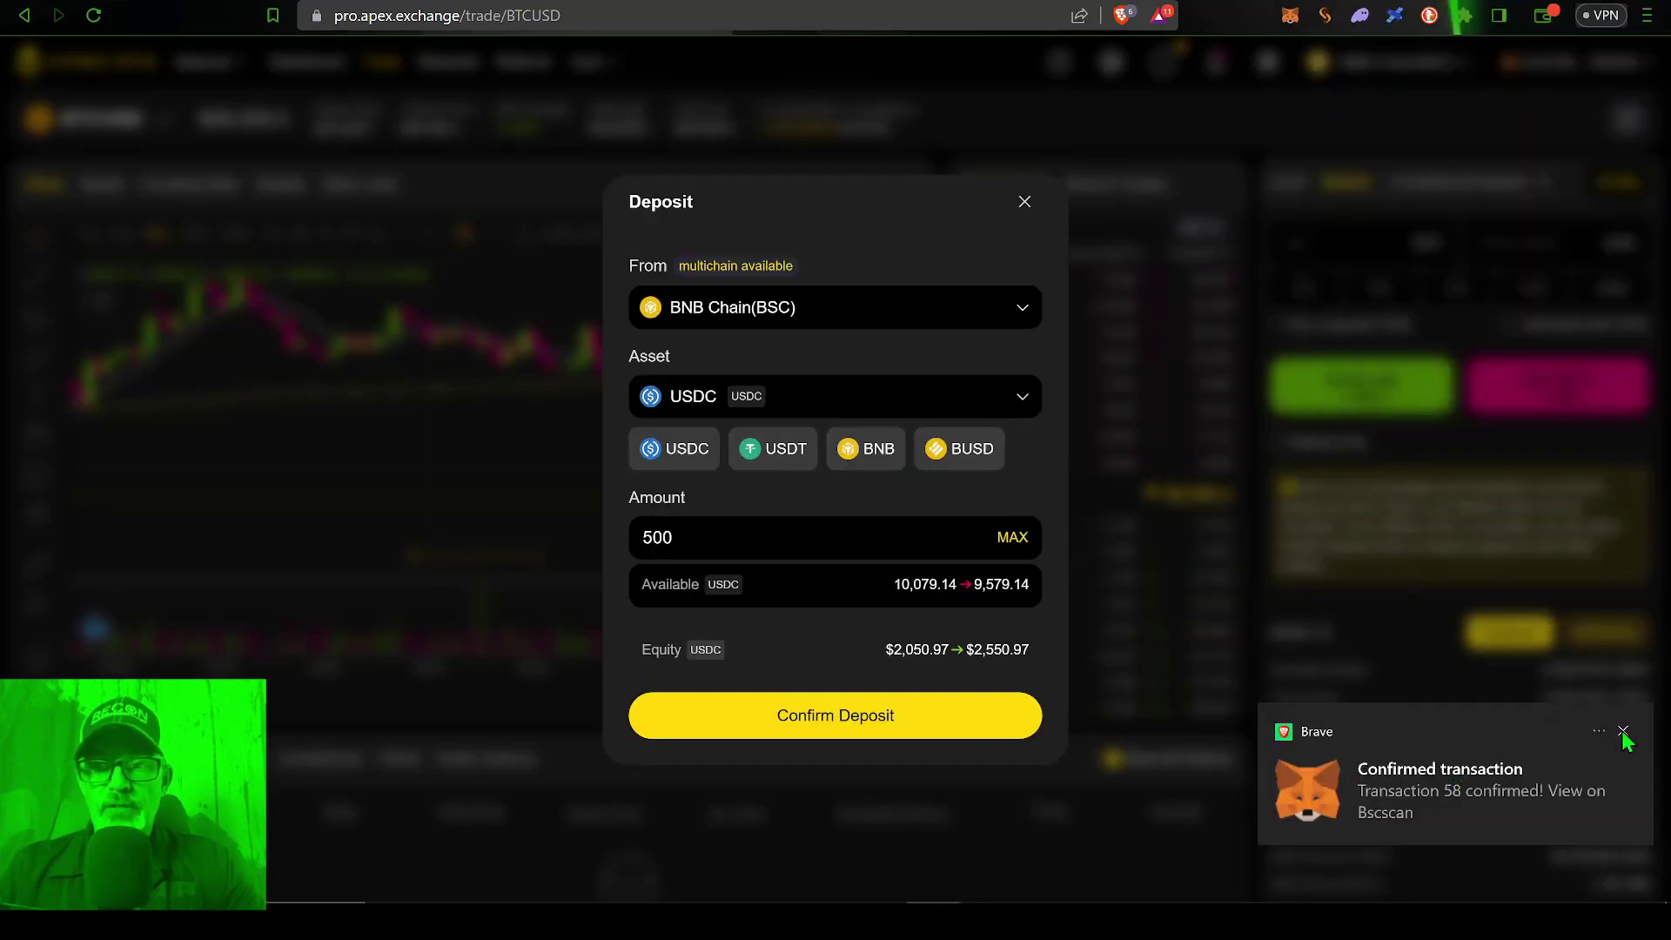
# - Dismiss the notification and submit the 500 USDC deposit, bringing up MetaMask's $0.06 gas estimate
pyautogui.click(1624, 732)
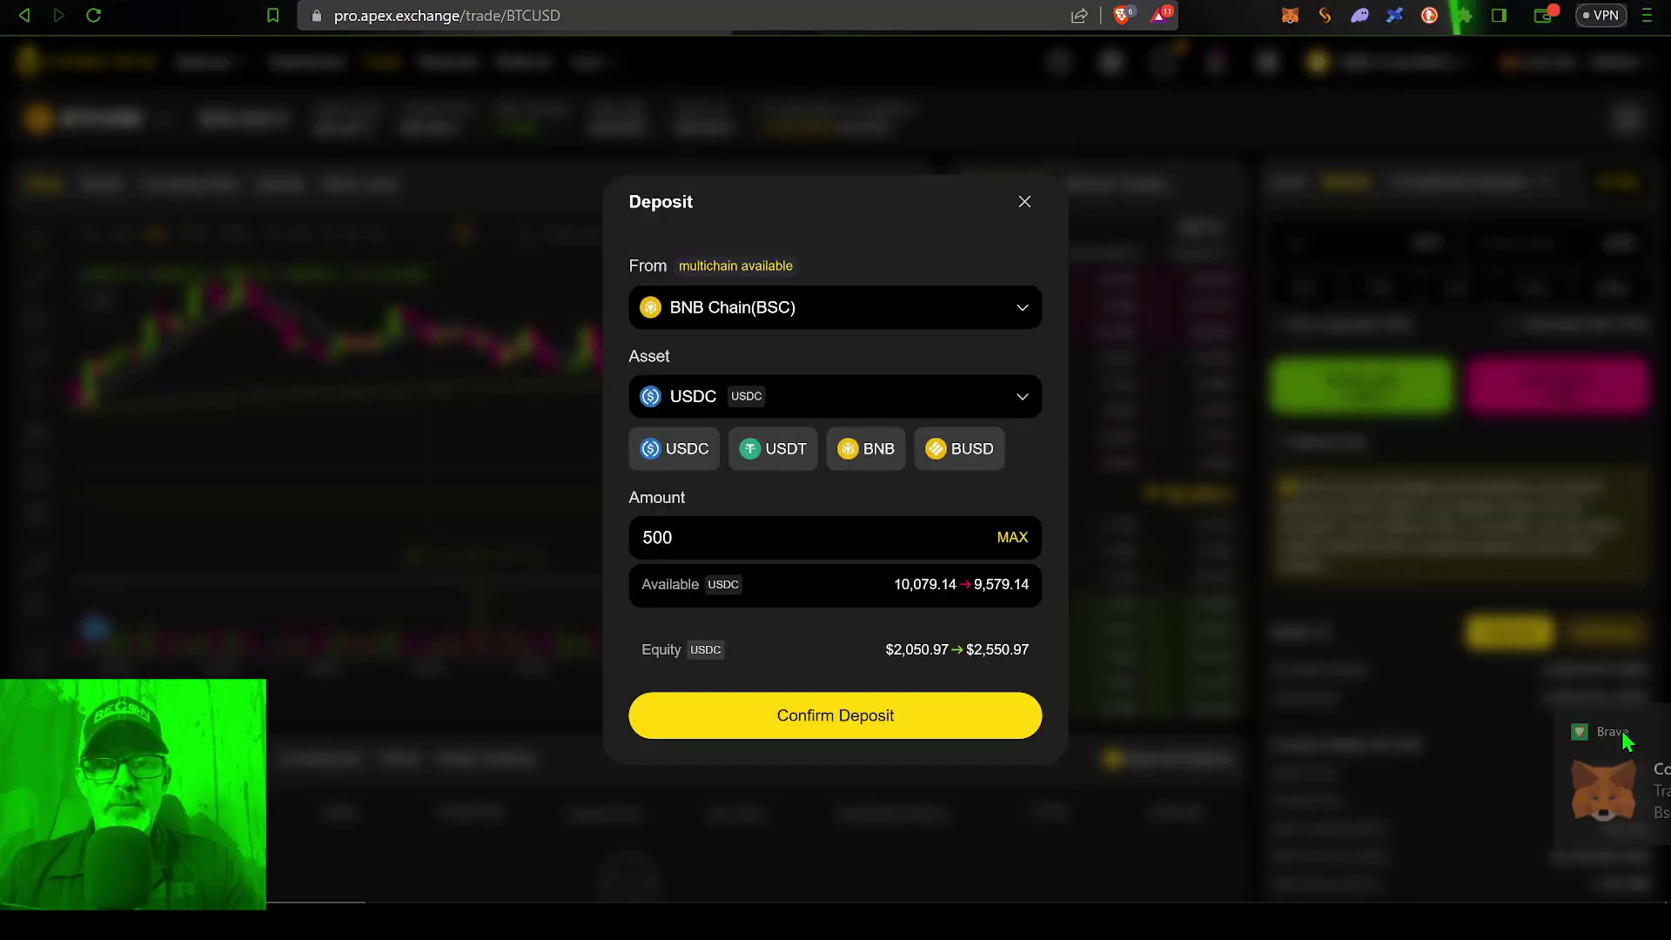
pyautogui.click(830, 720)
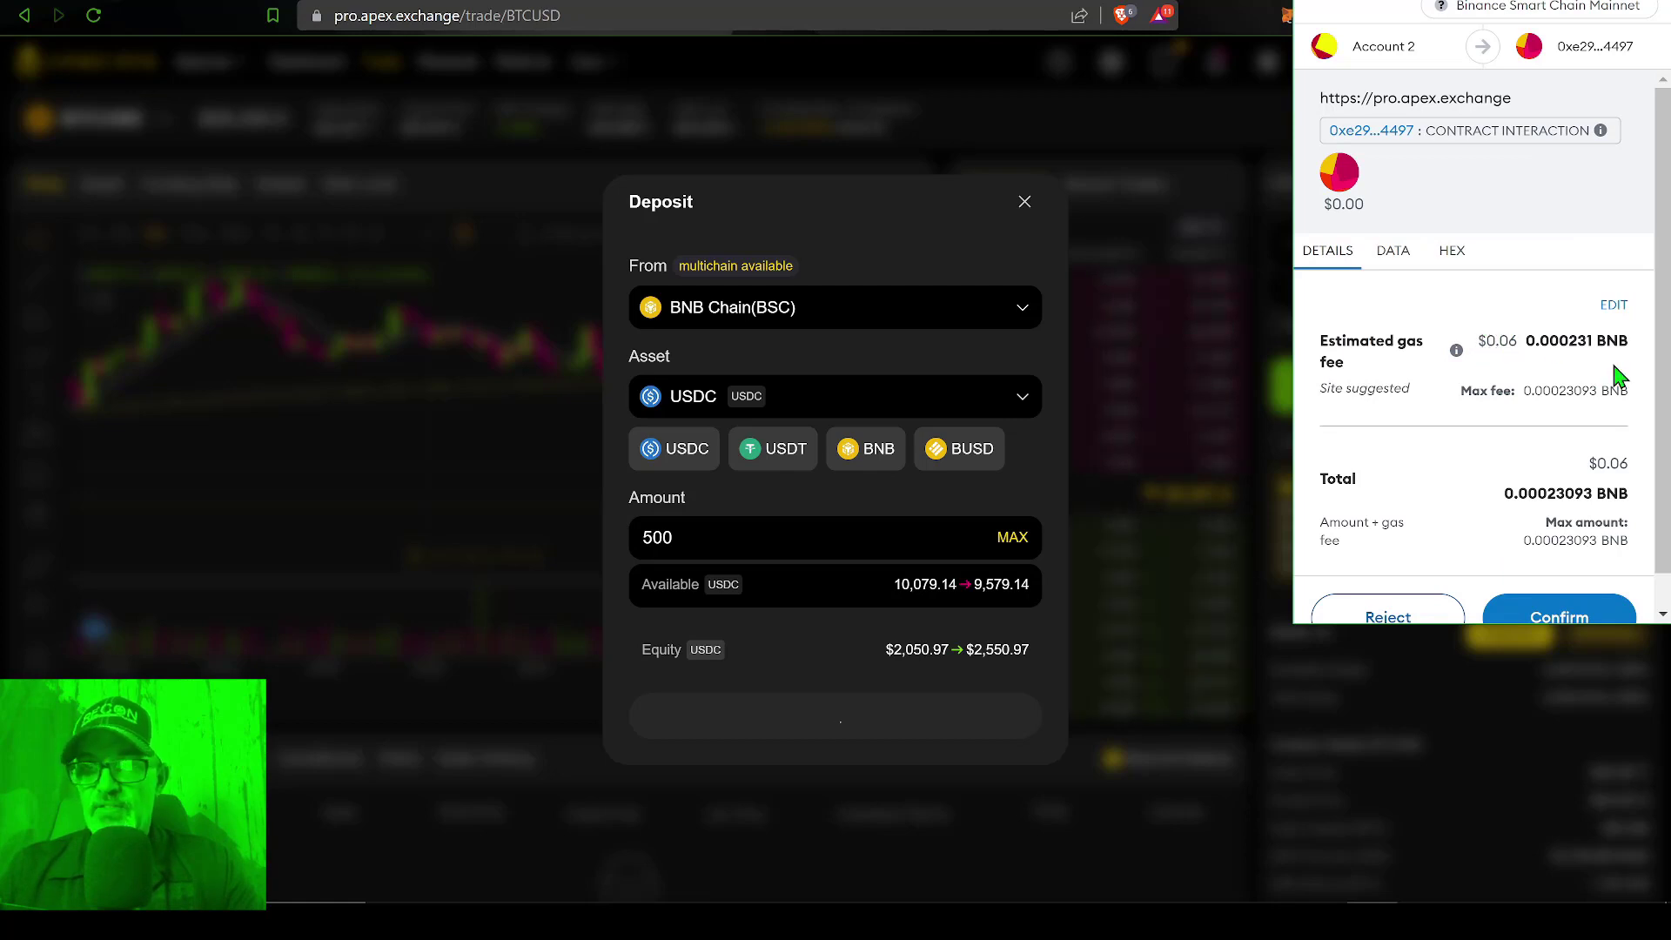
pyautogui.scroll(-1, 1662, 396)
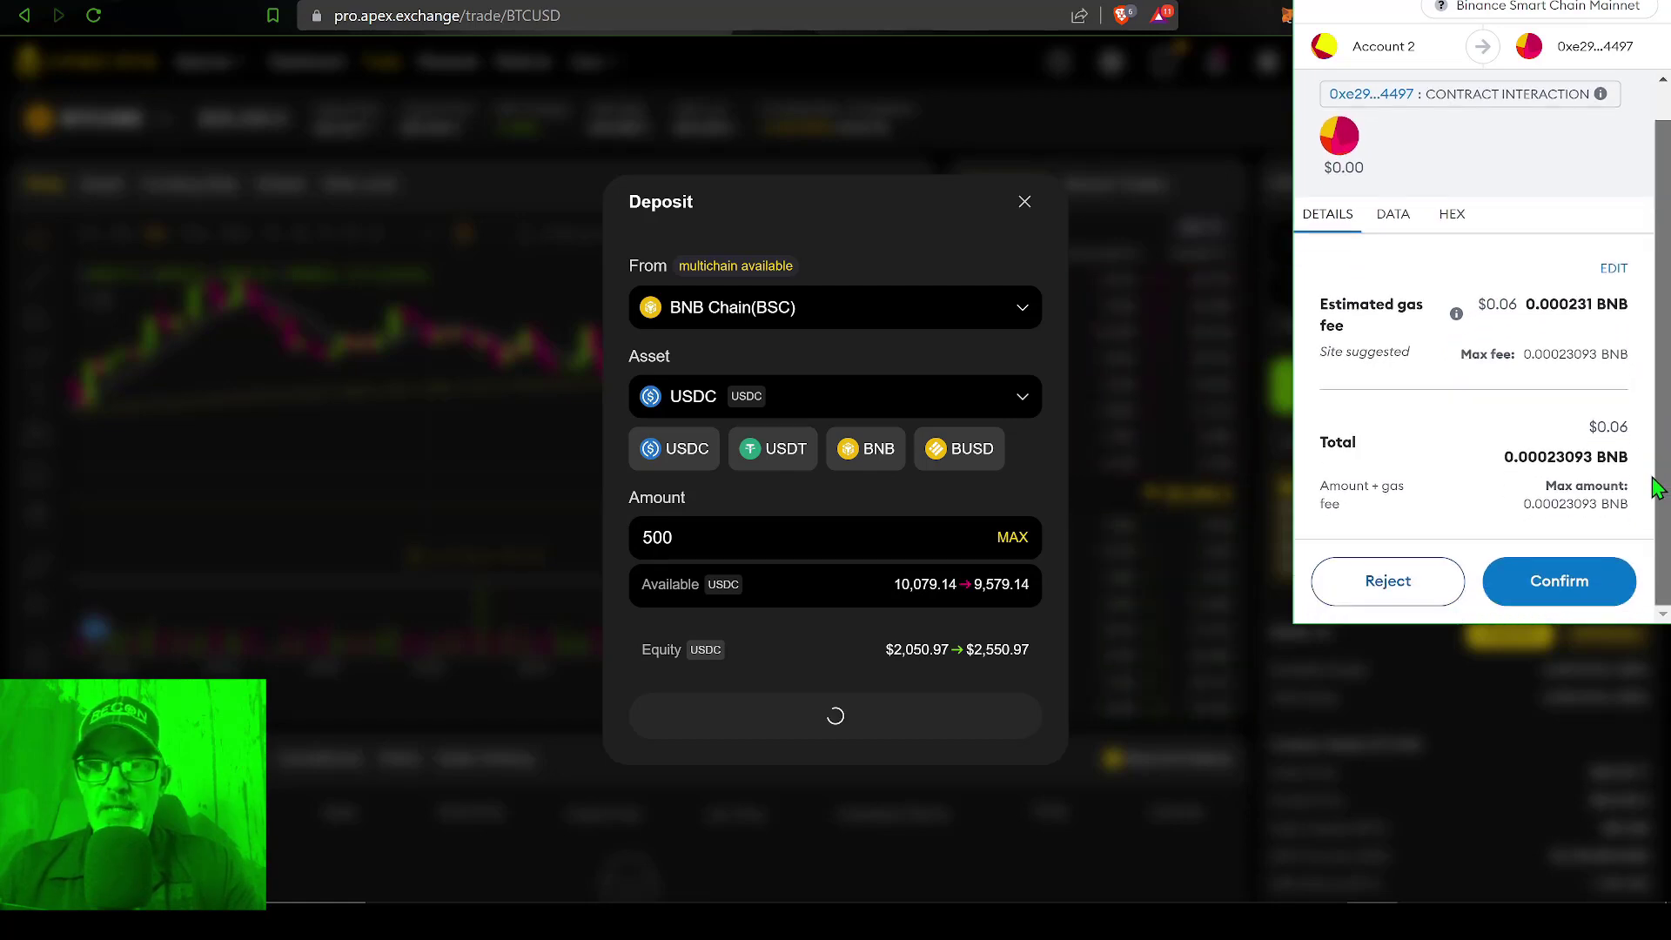
# - Confirm the 500 USDC deposit transaction in MetaMask
pyautogui.click(1558, 582)
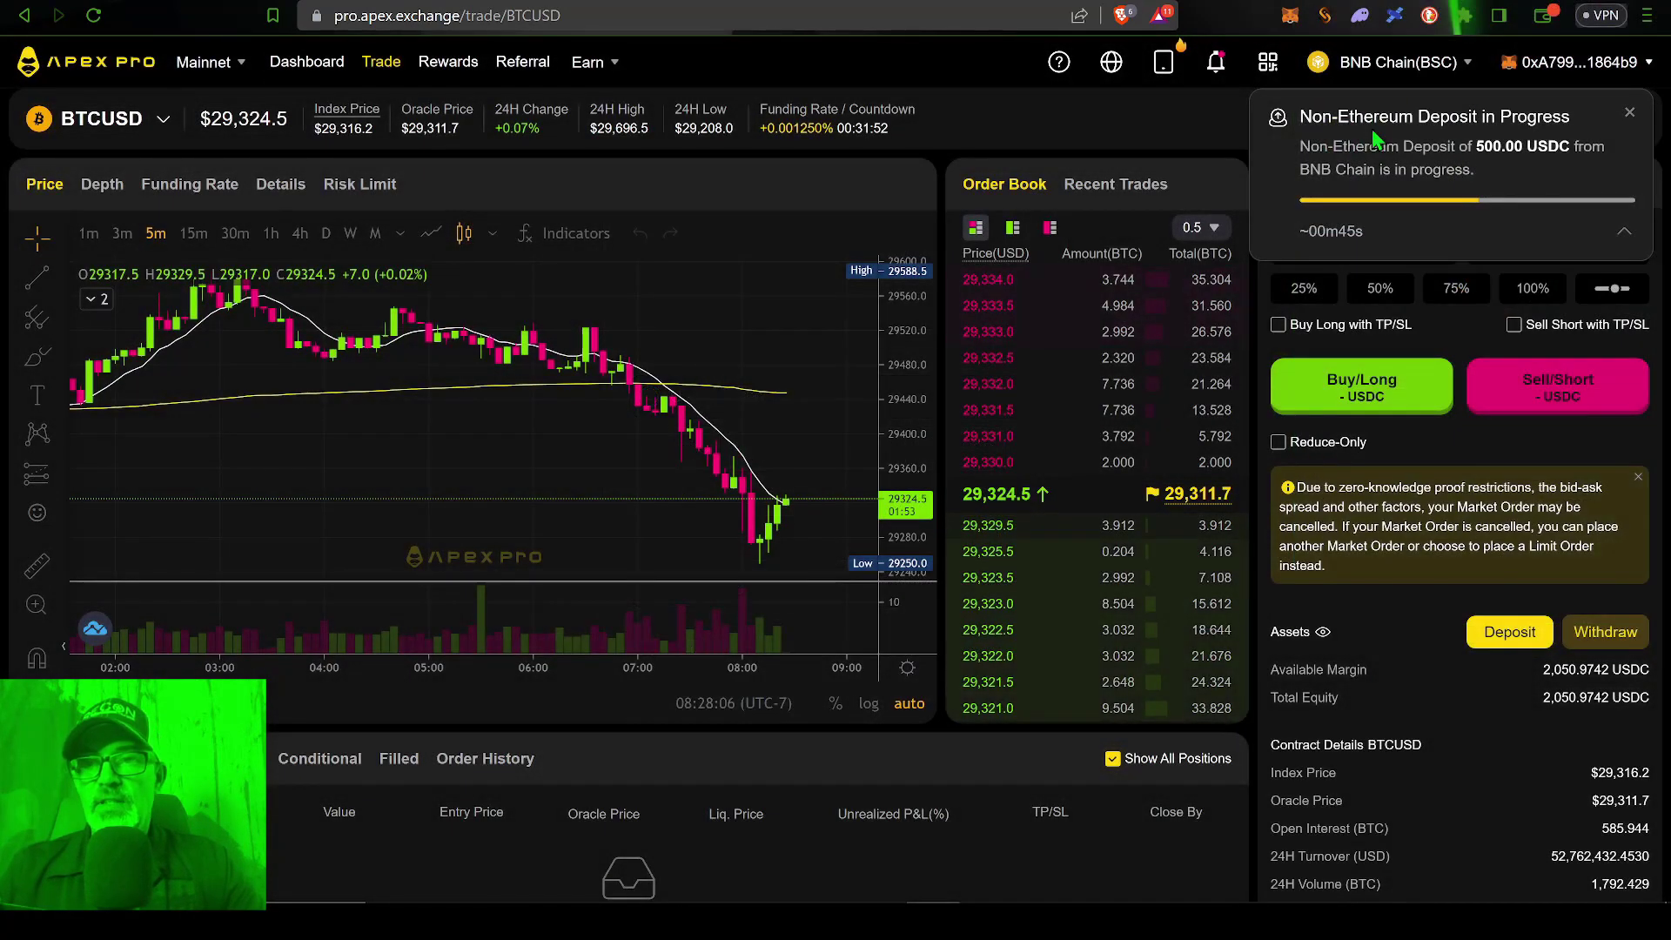